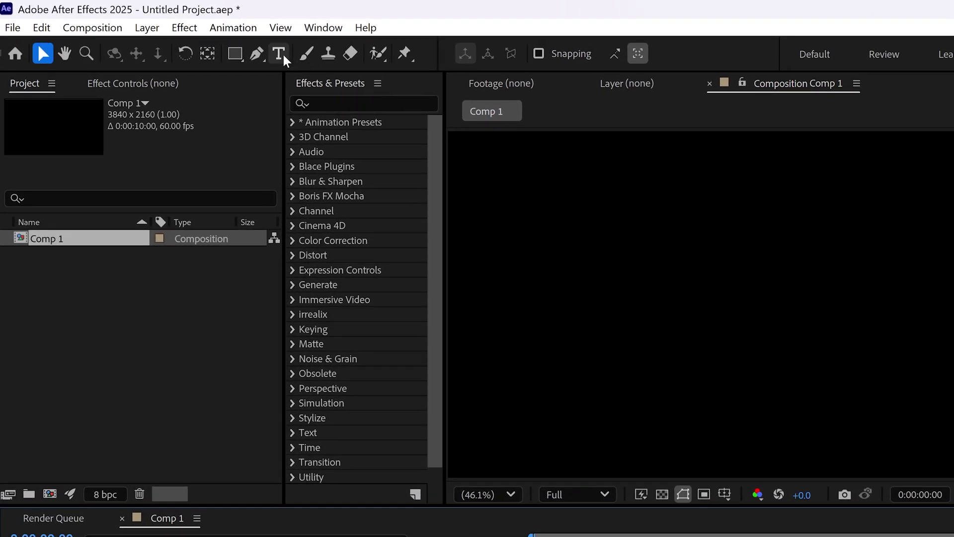
Type a script letter y as a text layer in the composition.
click(284, 54)
click(744, 304)
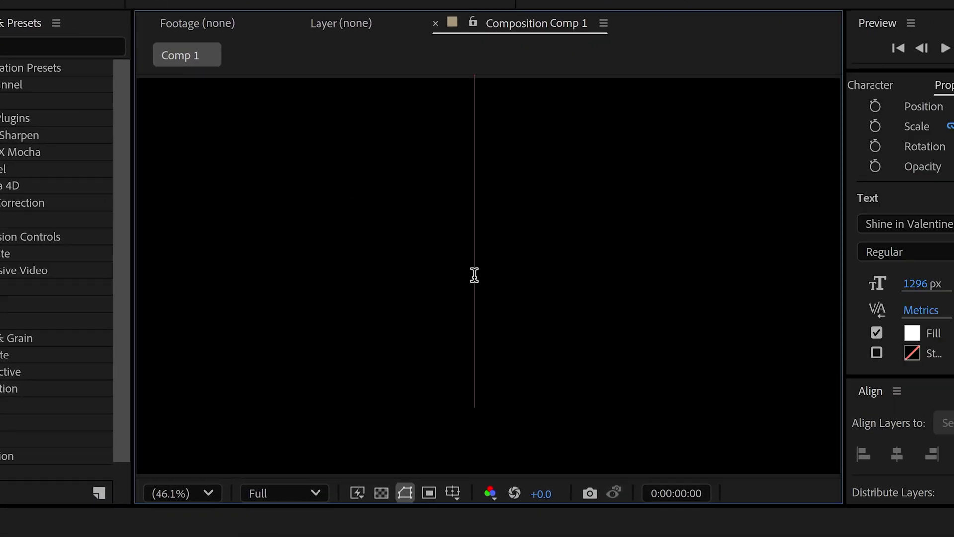
text(y)
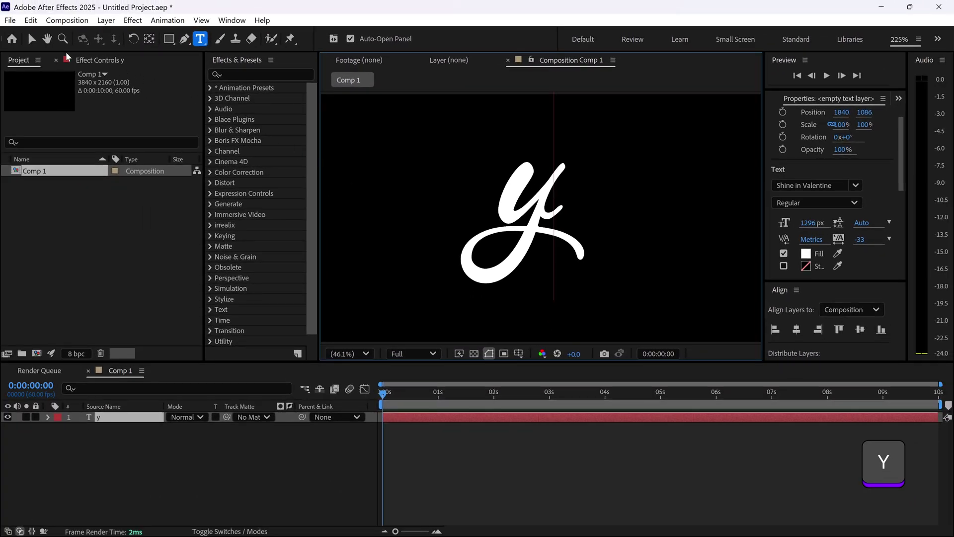
Centre the y's anchor point and align the y horizontally and vertically in the comp.
click(31, 39)
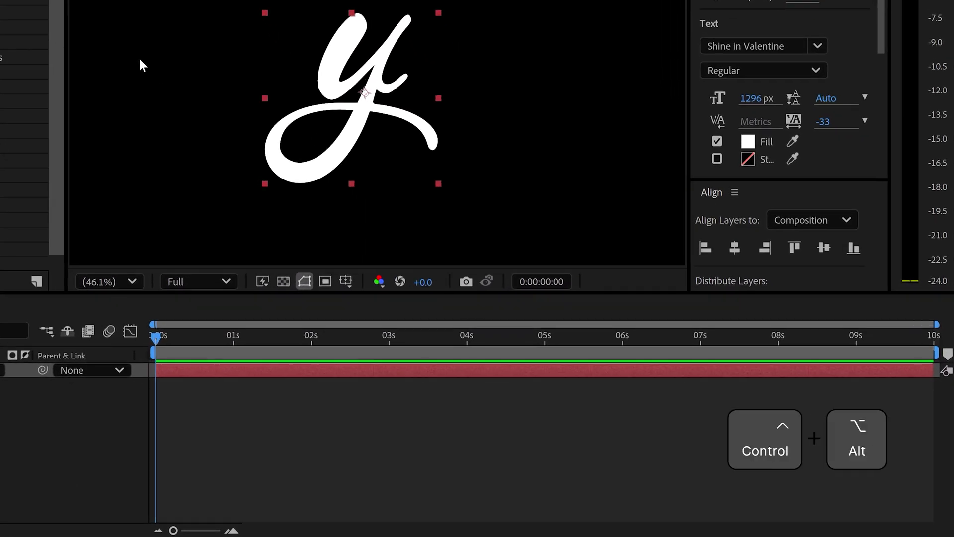
key(ctrl+alt+Home)
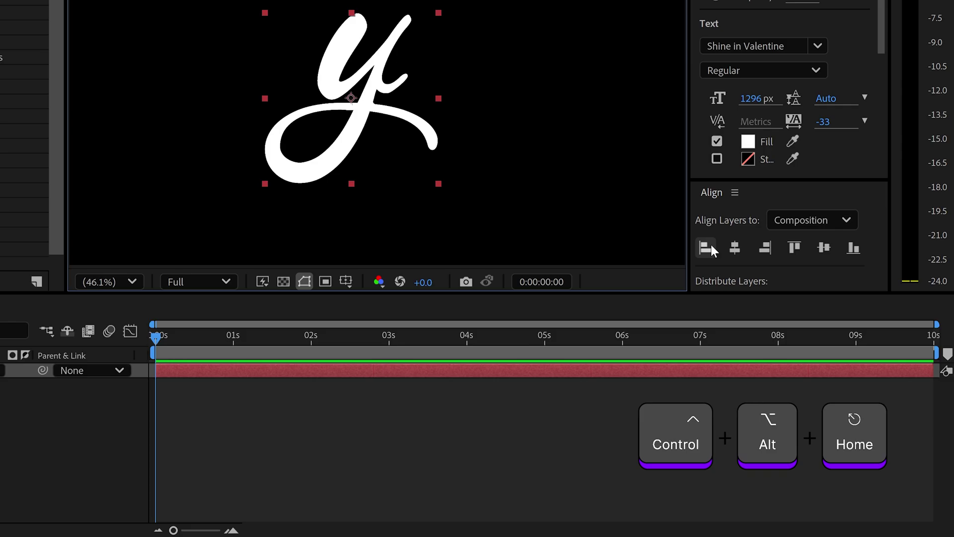
click(734, 247)
click(824, 247)
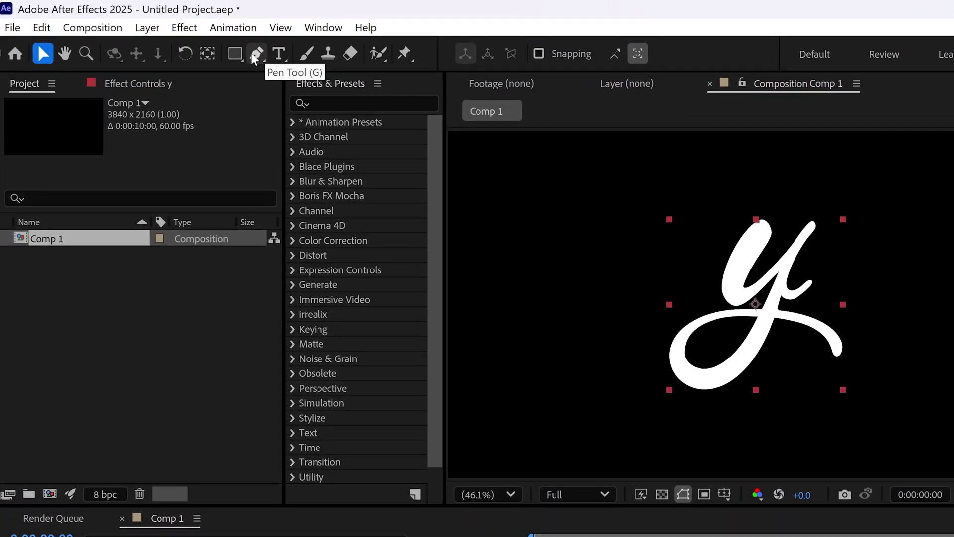
With the Pen tool at 200% zoom, start the mask down the y's left stroke.
click(256, 55)
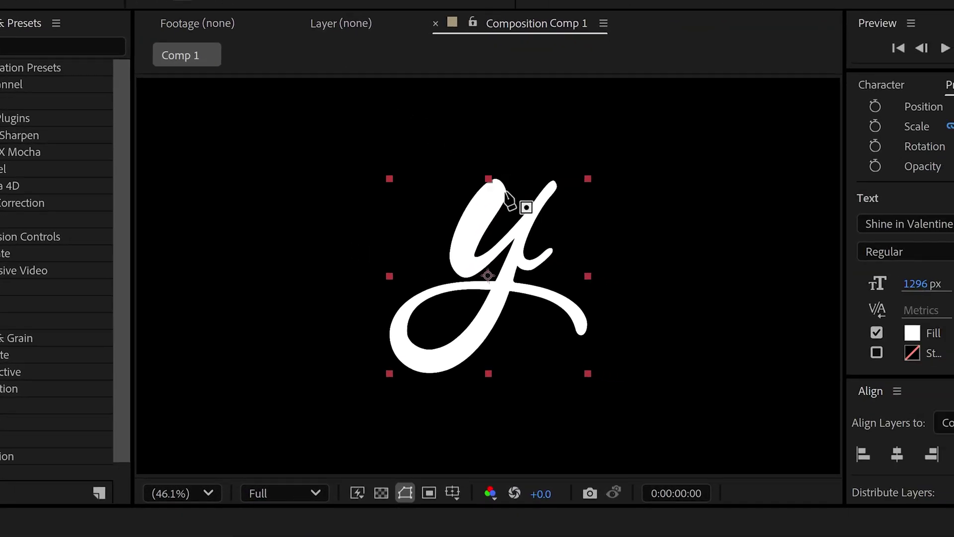
scroll(631, 209, up, 5)
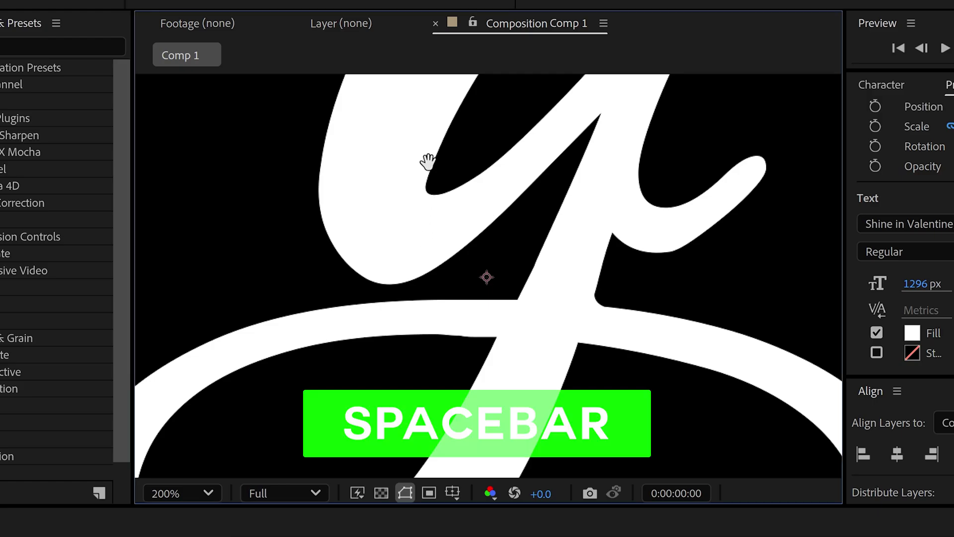
drag(428, 162, 392, 383)
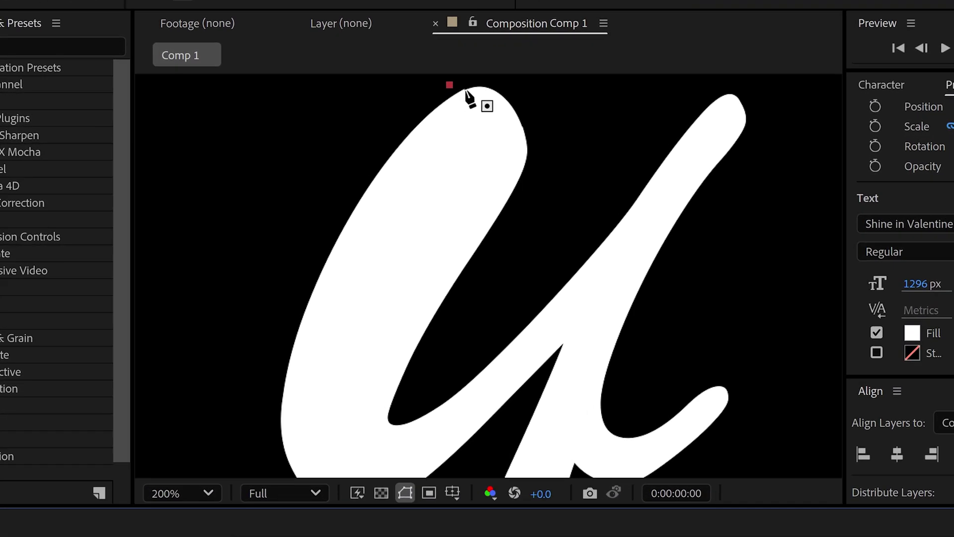
click(464, 89)
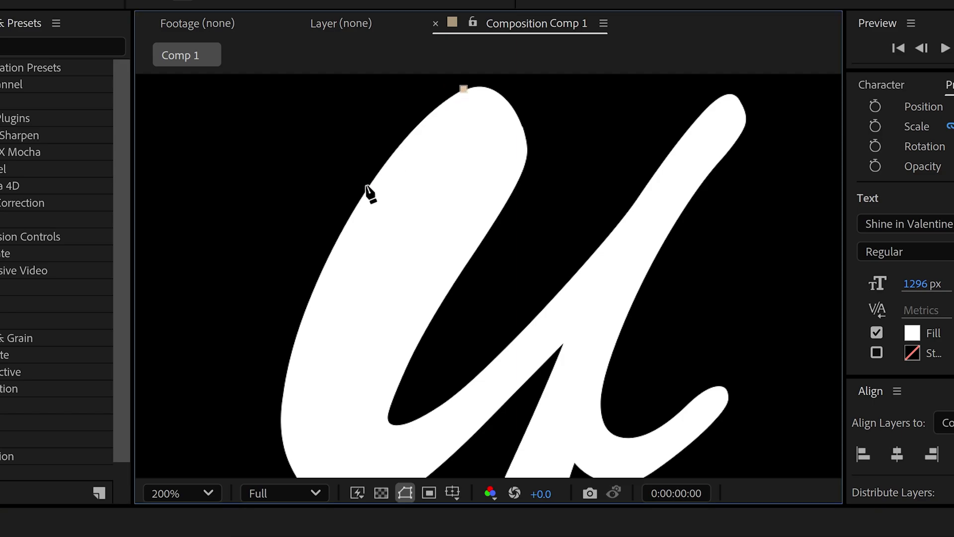
drag(368, 188, 322, 261)
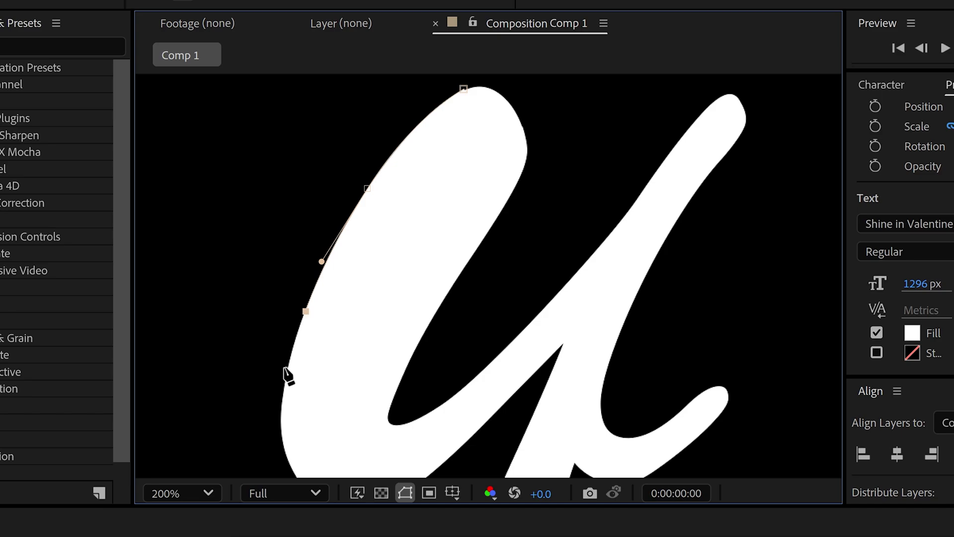
drag(282, 397, 280, 436)
scroll(354, 356, down, 5)
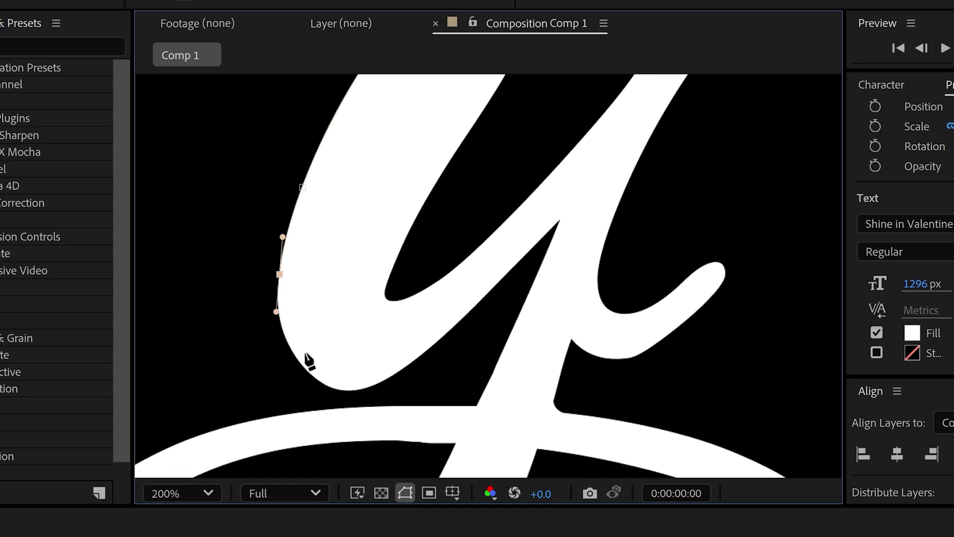
click(296, 355)
drag(276, 313, 280, 333)
Continue the curved path around the loop's bottom and along the right hook to its tip.
drag(366, 389, 411, 373)
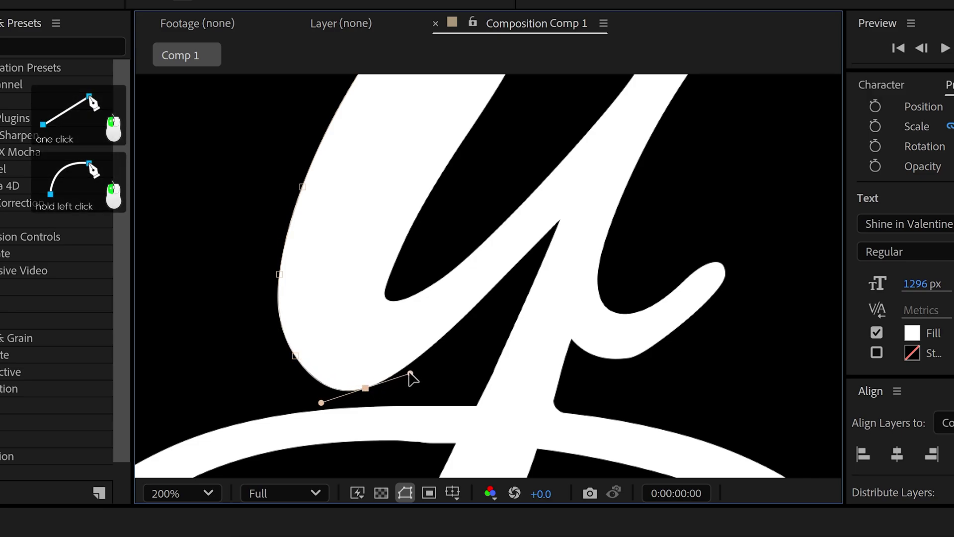
click(455, 326)
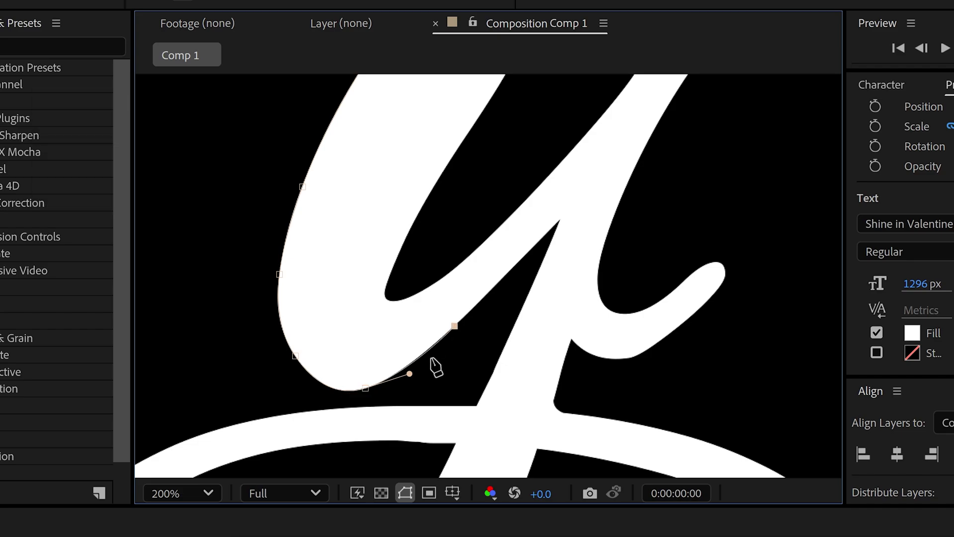
scroll(447, 353, up, 2)
scroll(447, 353, right, 3)
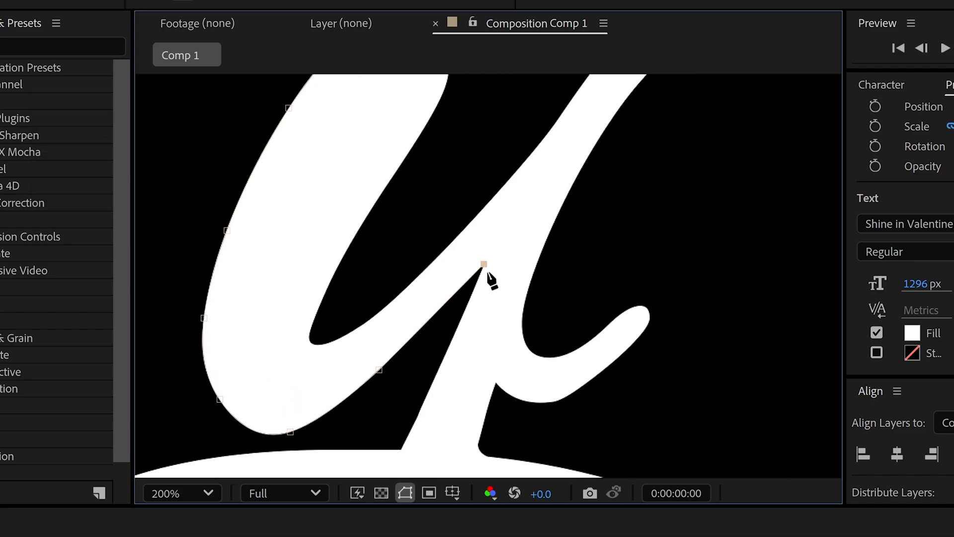
drag(498, 384, 522, 410)
click(560, 400)
drag(624, 352, 642, 332)
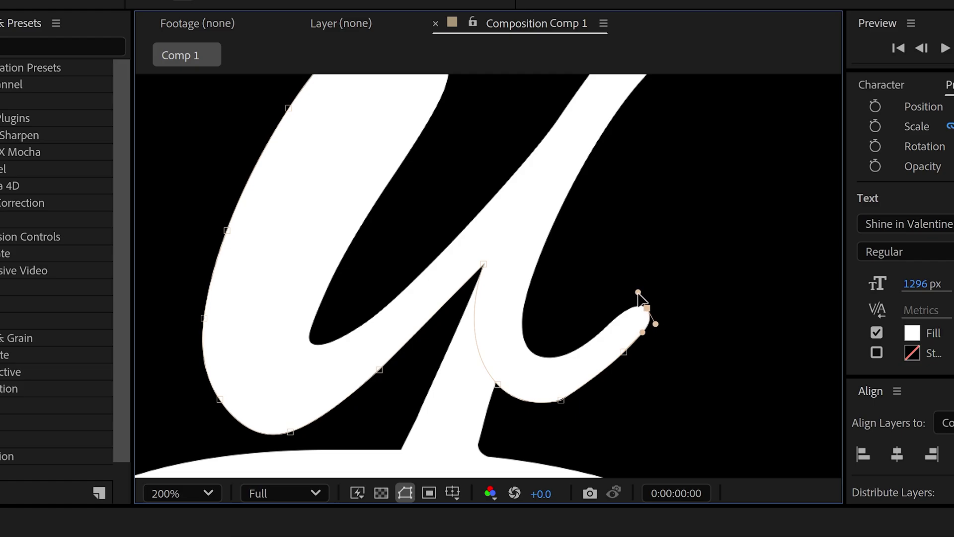
key(space)
drag(633, 215, 593, 275)
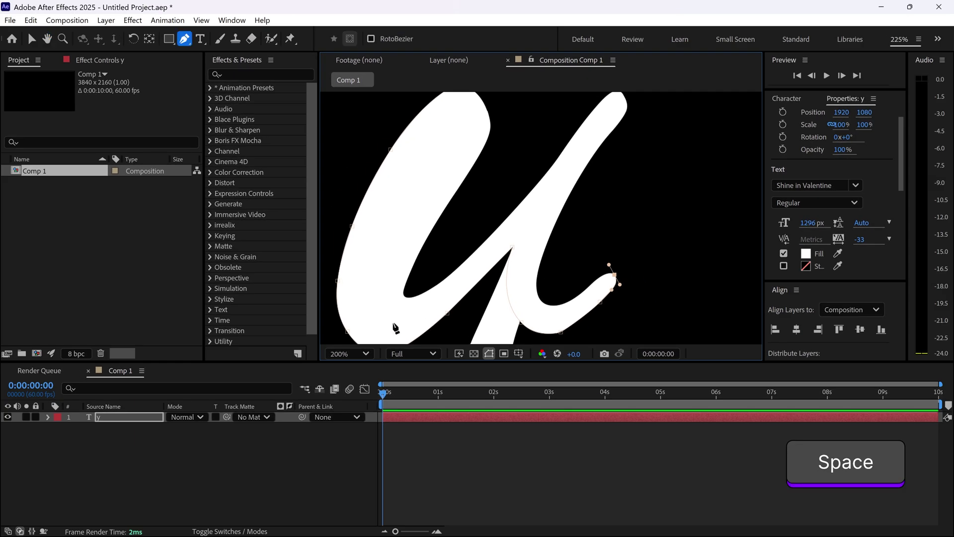
Reselect the y layer and resume the mask from its top point down the inner edge.
click(113, 444)
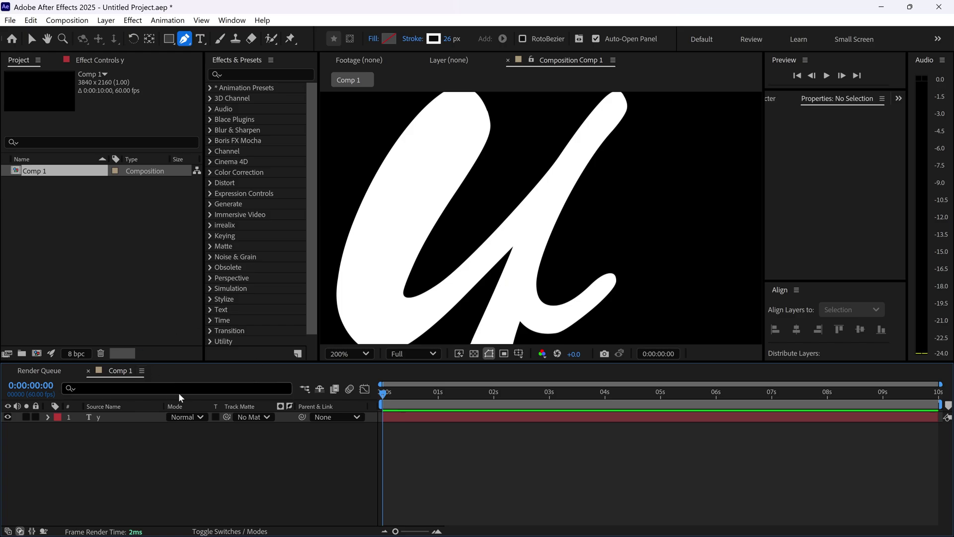
click(129, 421)
key(space)
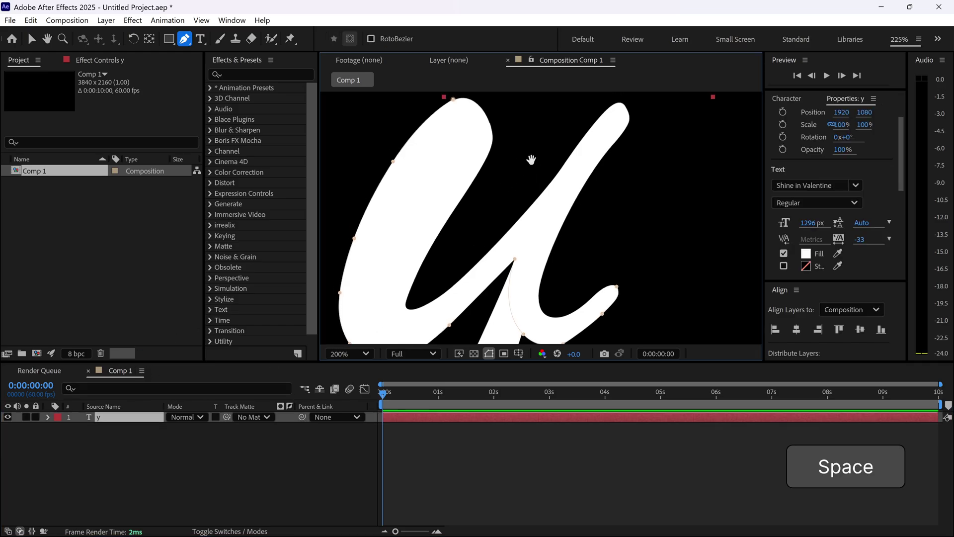
drag(531, 158, 517, 213)
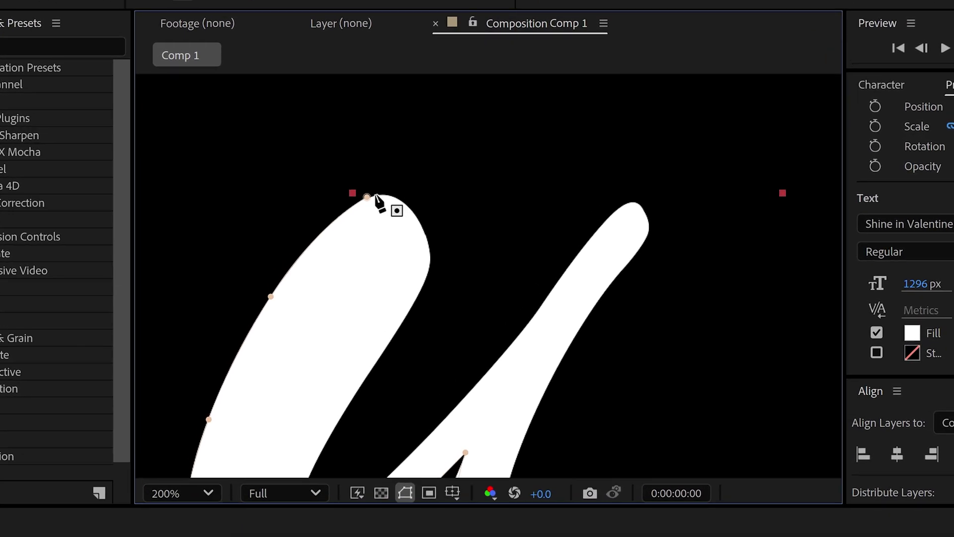
click(368, 197)
scroll(442, 279, down, 3)
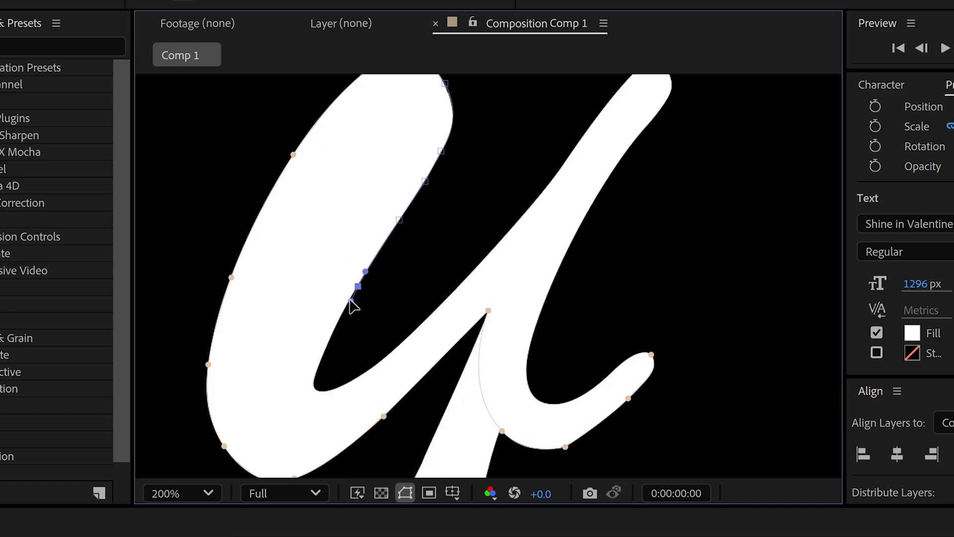
drag(351, 306, 351, 334)
scroll(337, 326, down, 2)
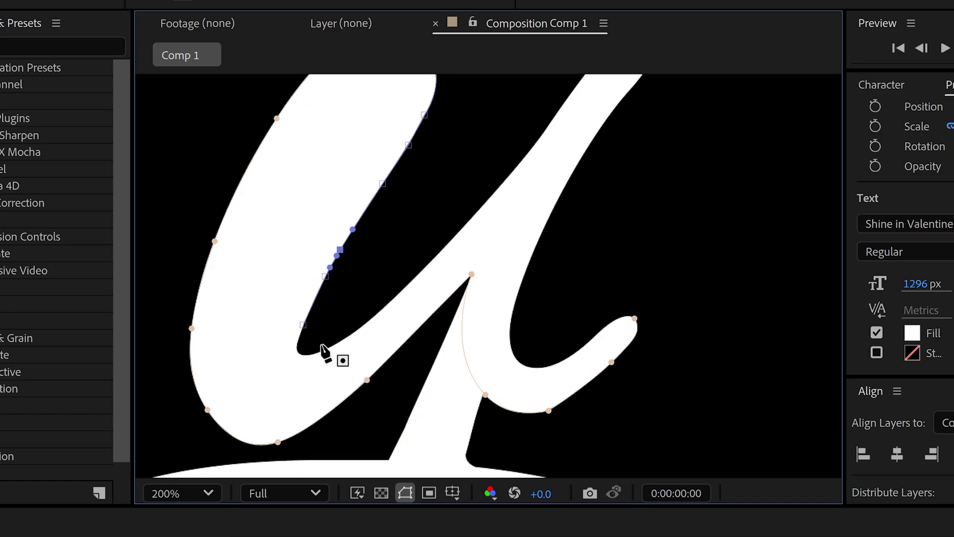
mouse_move(397, 295)
mouse_down()
mouse_move(417, 297)
mouse_move(445, 231)
mouse_up()
Extend the path up the right stroke, around its tip, and back along the hook to its tip.
scroll(422, 275, up, 3)
drag(473, 198, 491, 172)
scroll(486, 191, up, 3)
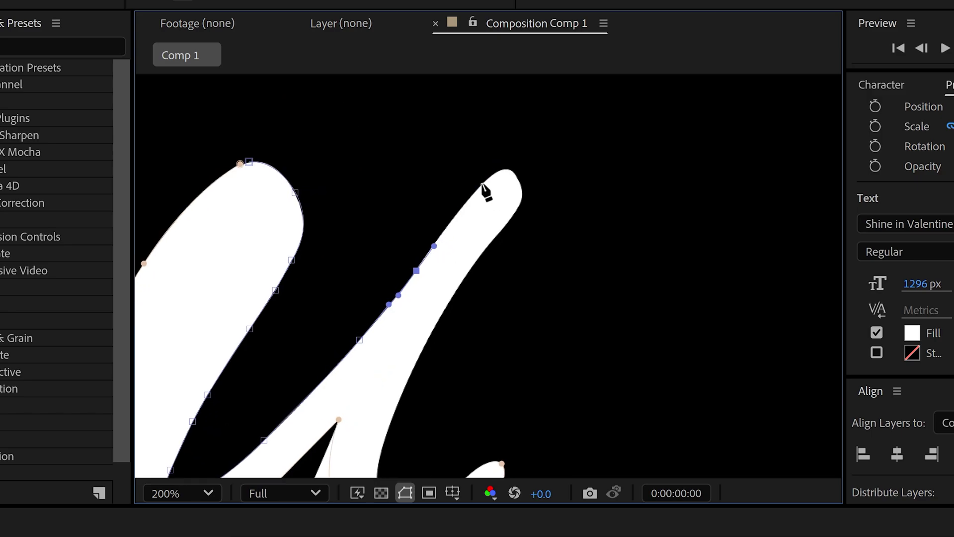
click(482, 185)
click(517, 177)
drag(514, 213, 501, 229)
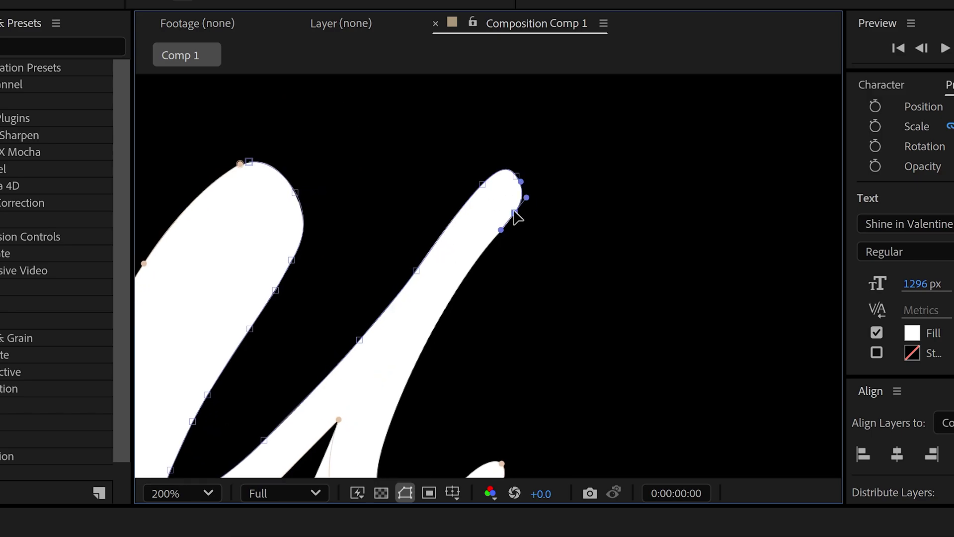
click(466, 277)
scroll(434, 284, down, 3)
drag(425, 276, 414, 306)
mouse_move(389, 368)
mouse_down()
mouse_move(385, 400)
mouse_move(435, 425)
mouse_up()
click(464, 398)
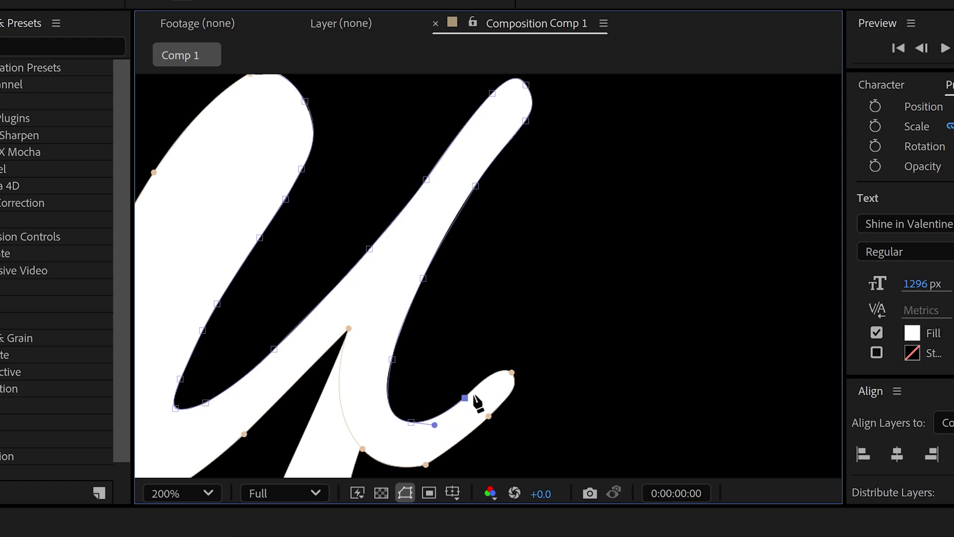
drag(509, 373, 521, 377)
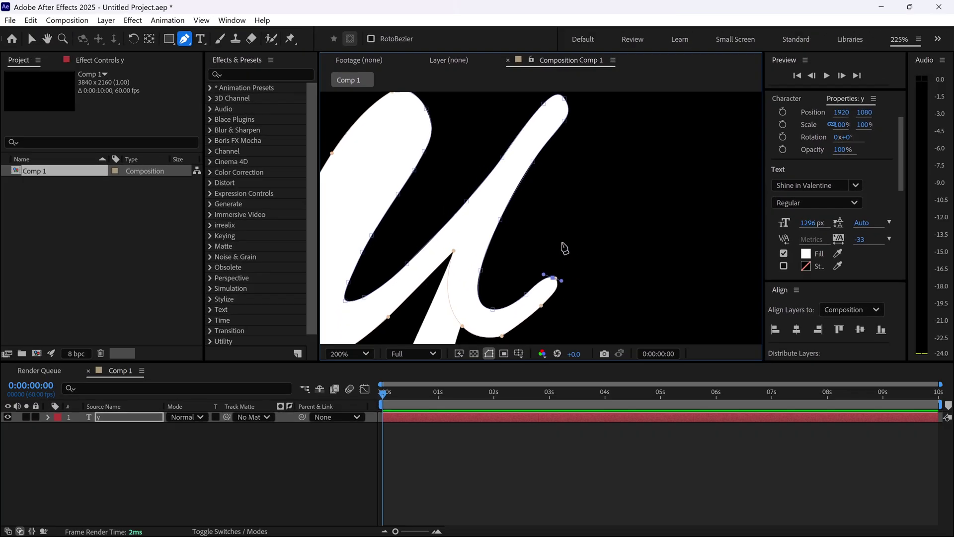
Apply the Volna effect to the y layer and set the viewer to Fit.
scroll(565, 249, down, 2)
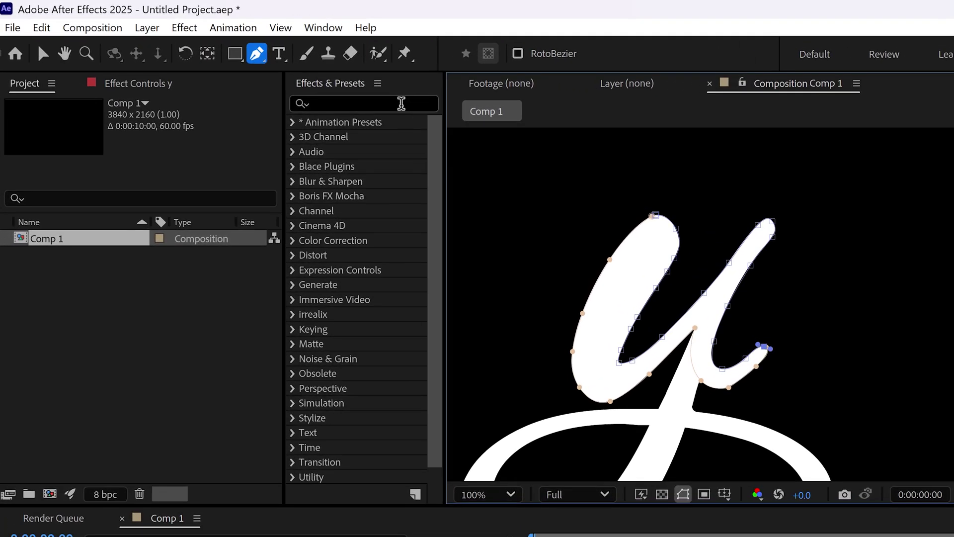
click(289, 74)
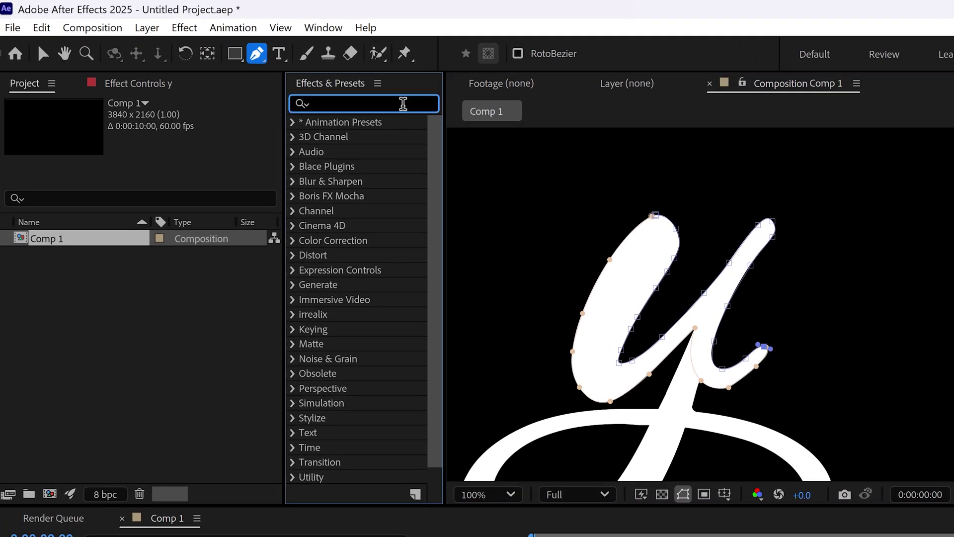
text(vol)
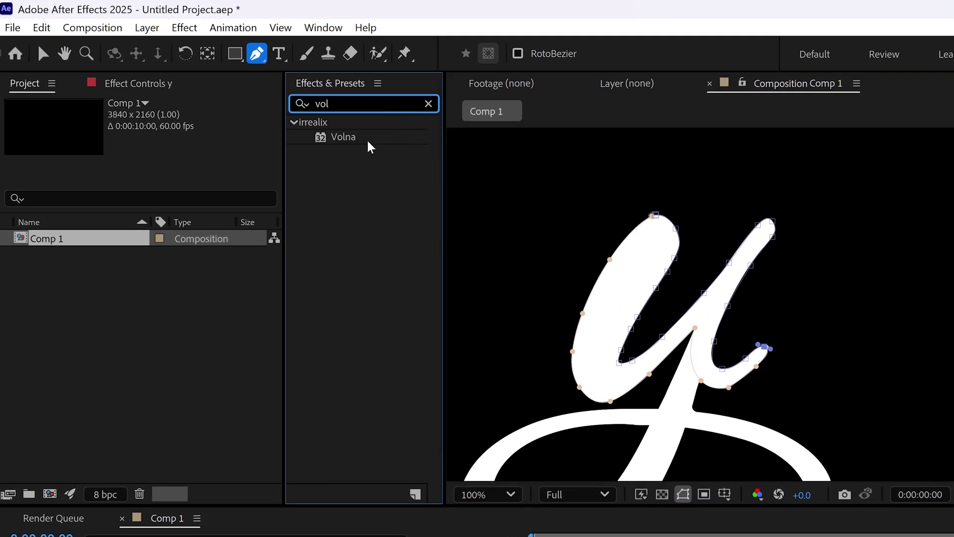
drag(369, 142, 214, 536)
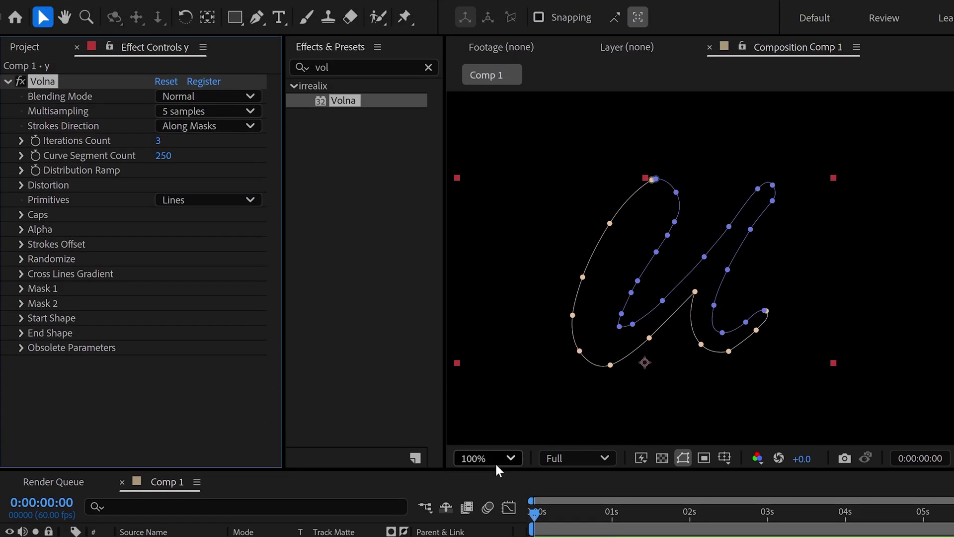
click(495, 462)
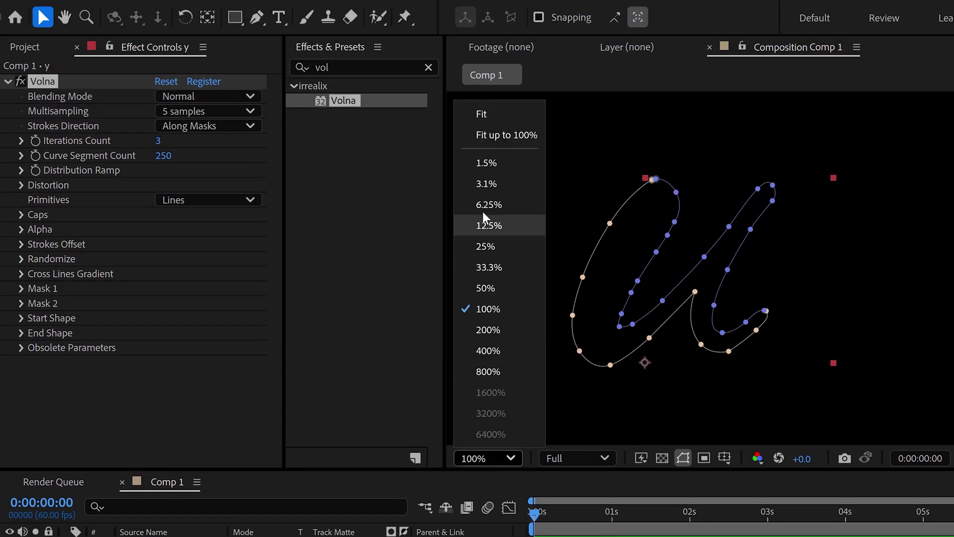
click(489, 133)
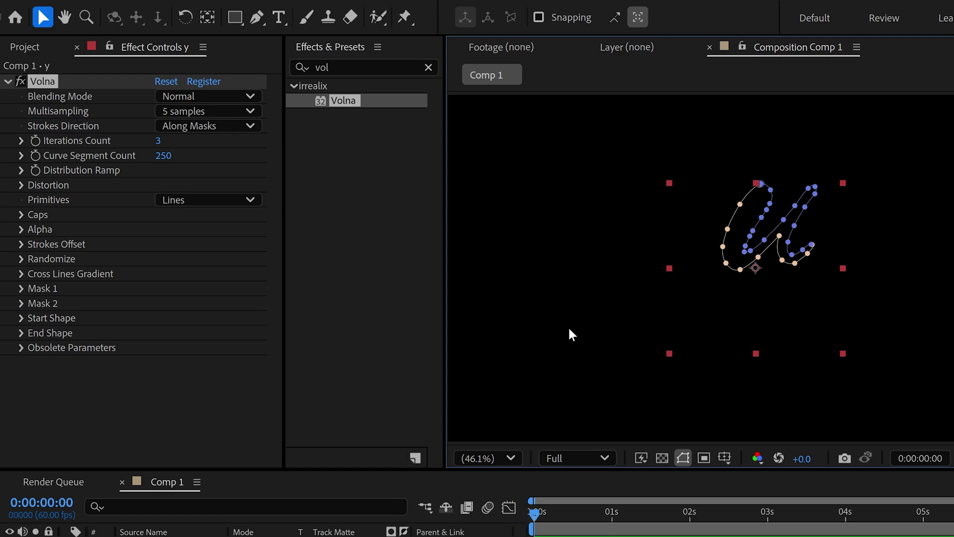
Assign Mask 1 and Mask 2 to Volna's two mask groups.
click(22, 291)
click(182, 306)
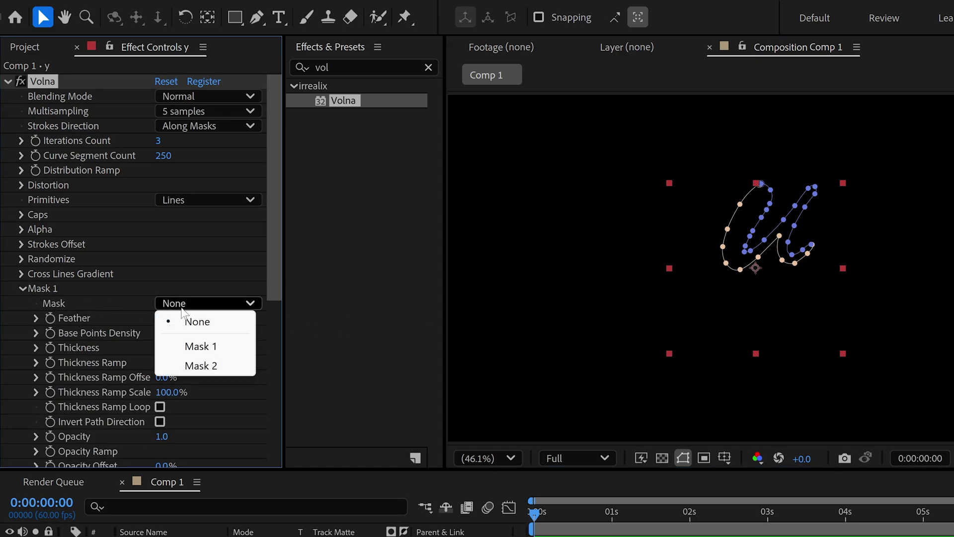
click(219, 344)
click(22, 288)
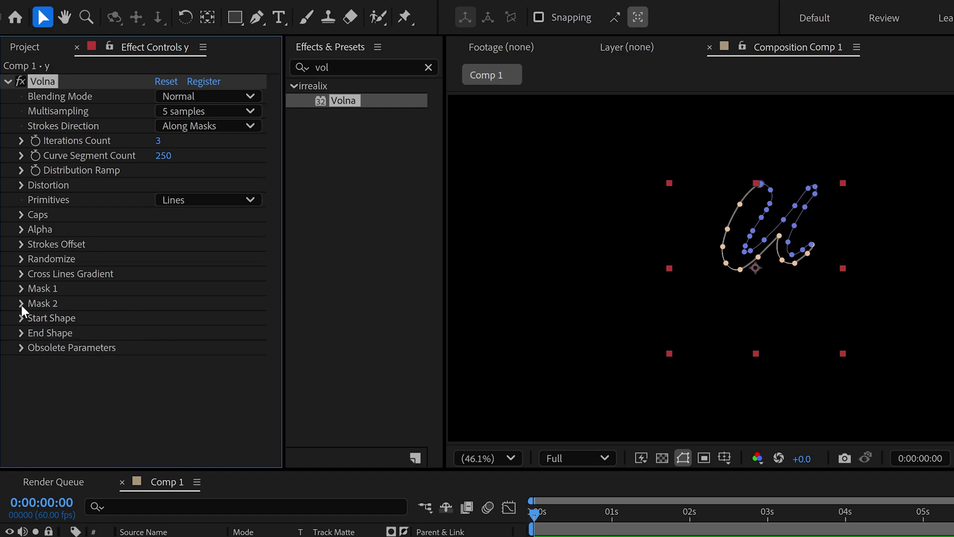
click(22, 304)
click(183, 318)
click(211, 381)
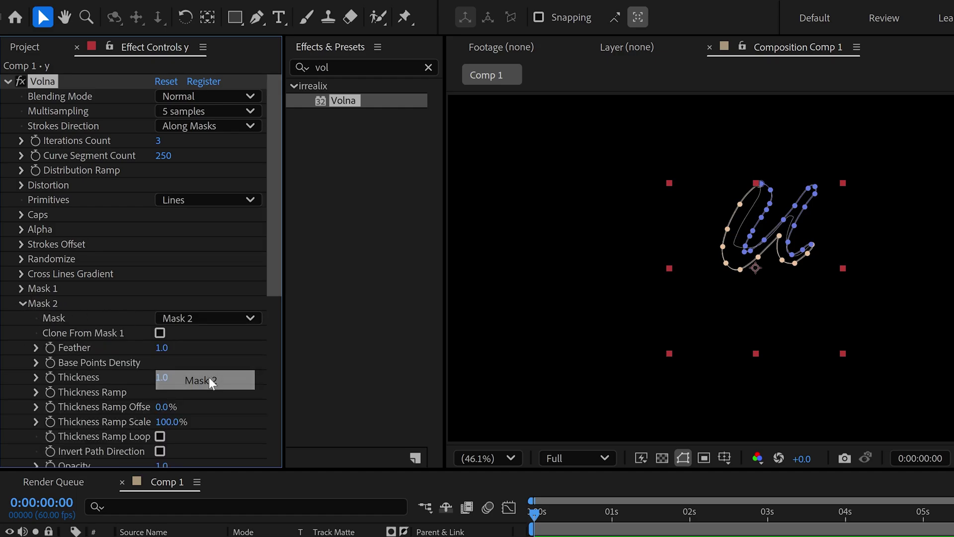
click(22, 304)
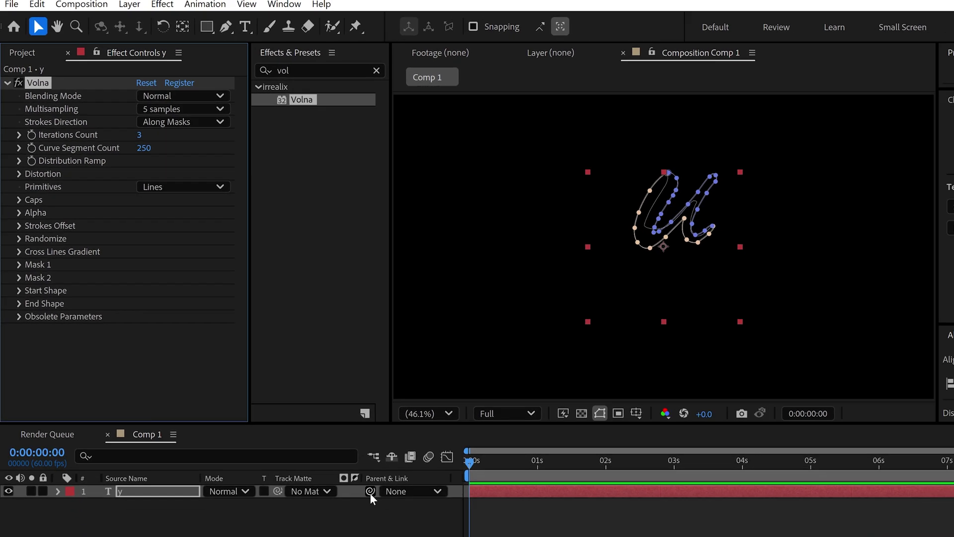
click(625, 226)
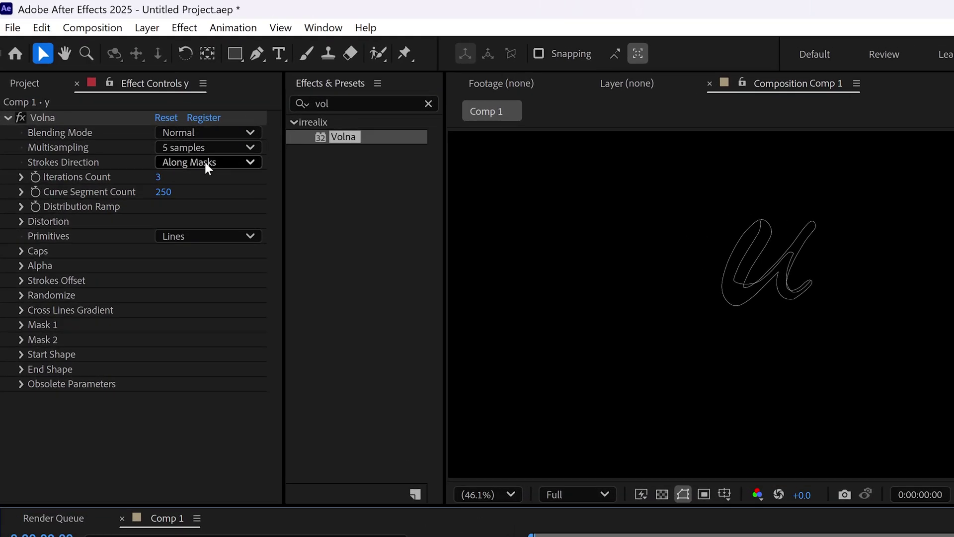
Set Volna's Iterations Count to 300.
click(159, 178)
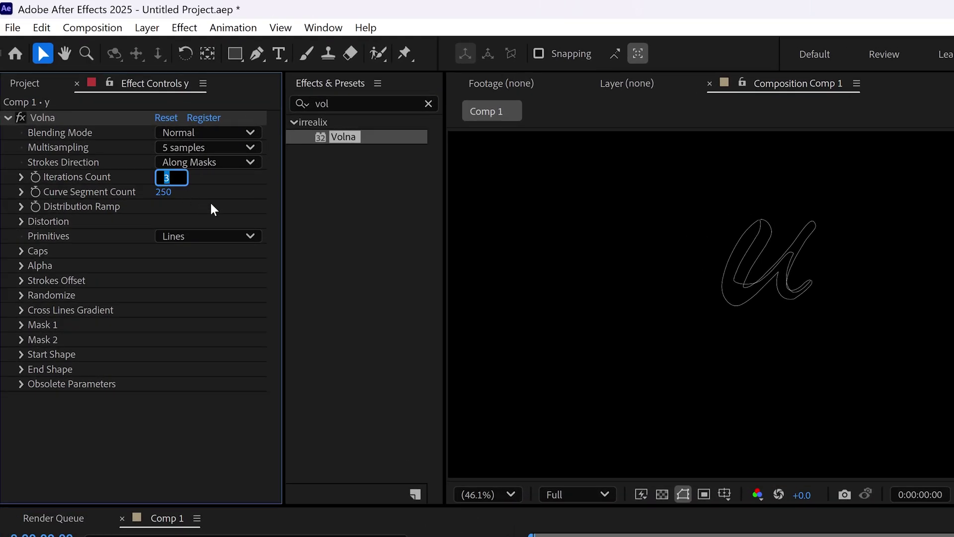
text(3)
key(Return)
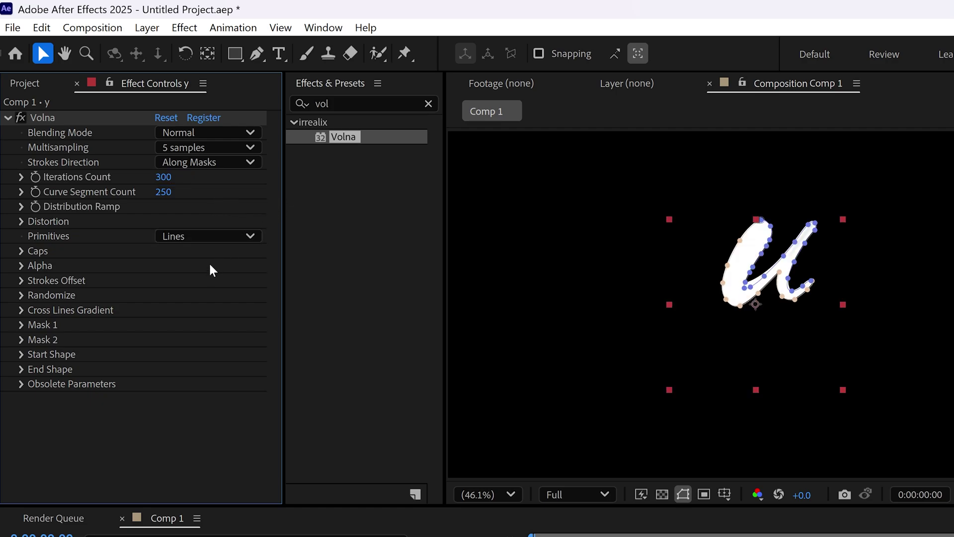
Keyframe Volna's Strokes Offset End at 0% on frame 0 and 100% at 0:00:04:40.
click(21, 281)
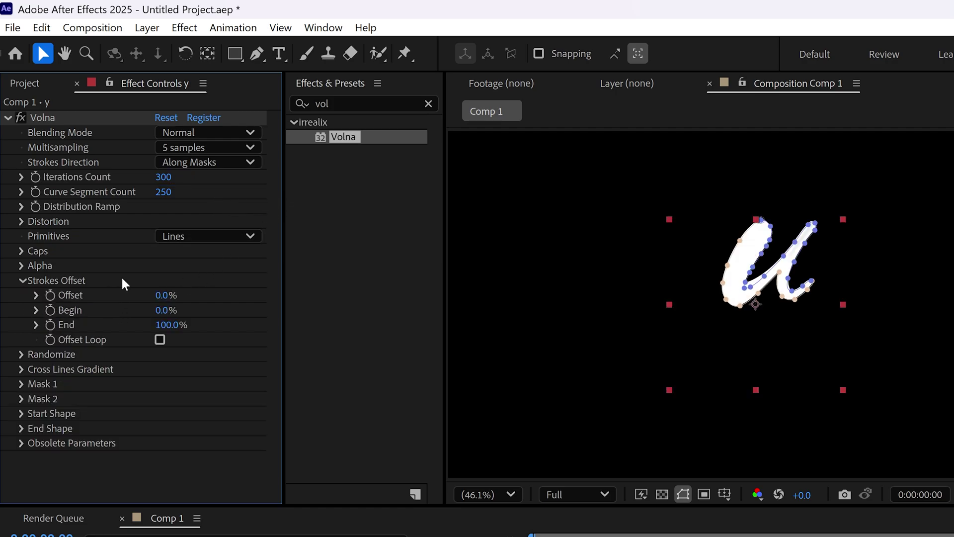
scroll(821, 237, up, 3)
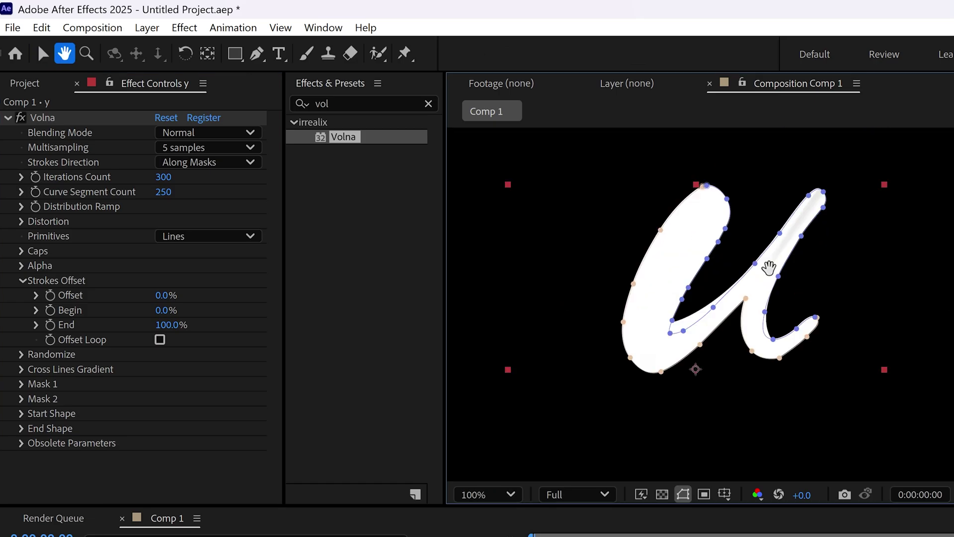
click(50, 326)
click(169, 324)
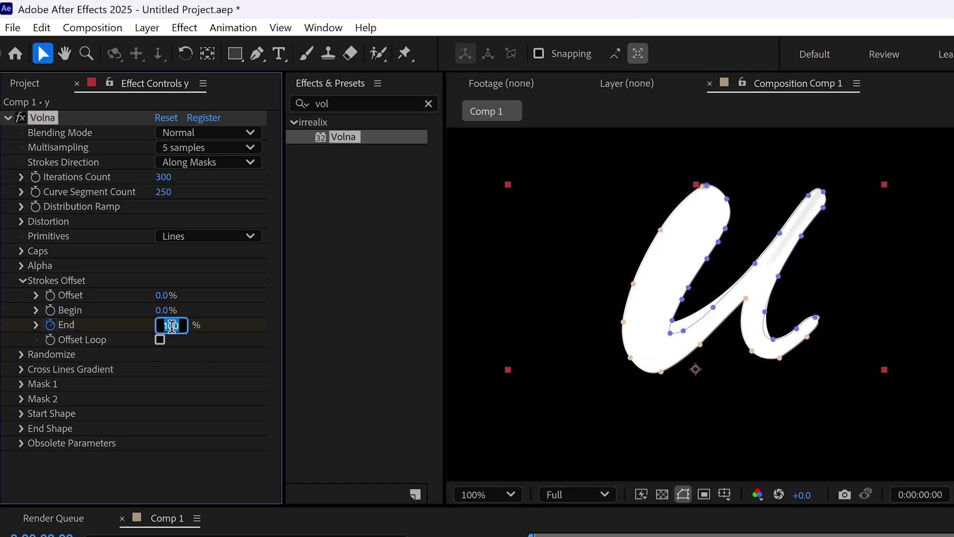
click(214, 345)
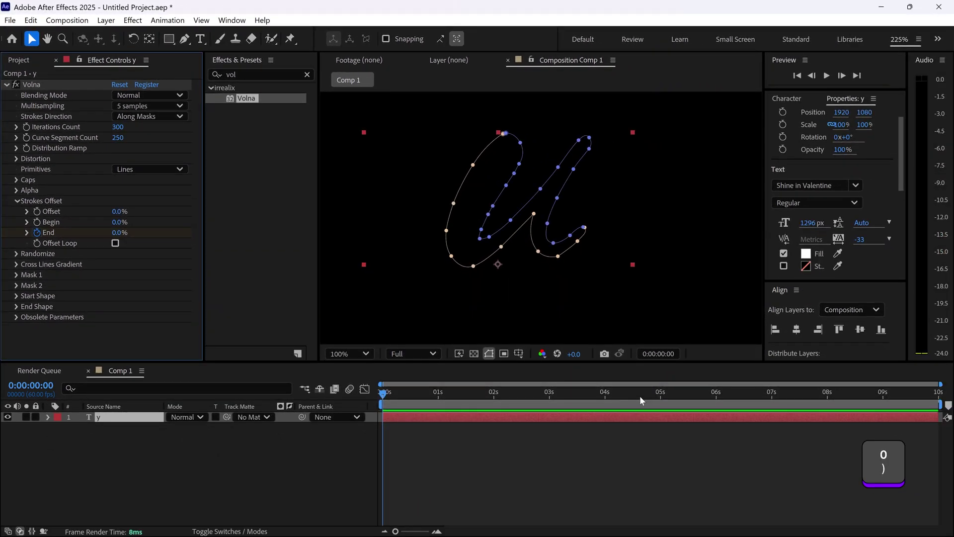
click(643, 394)
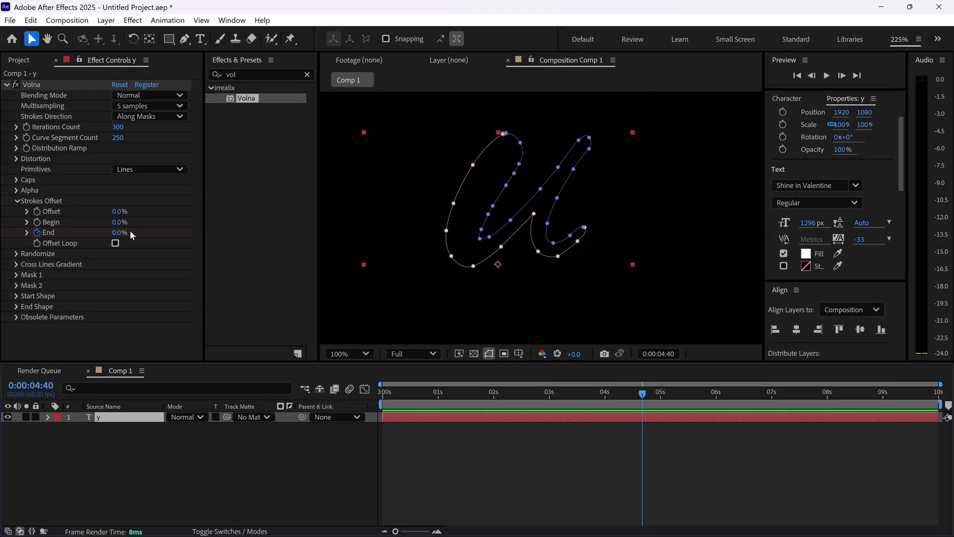
click(116, 233)
text(100)
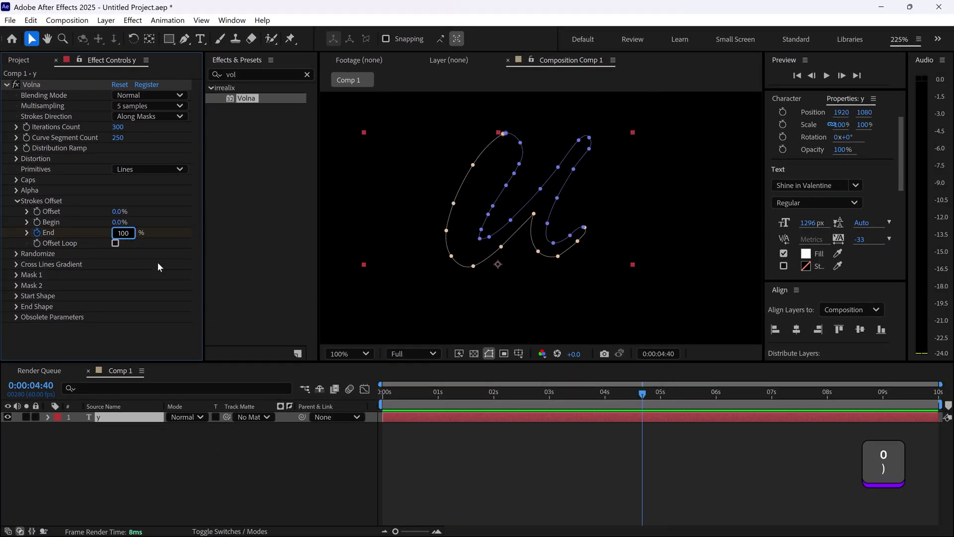
click(158, 262)
drag(644, 394, 487, 396)
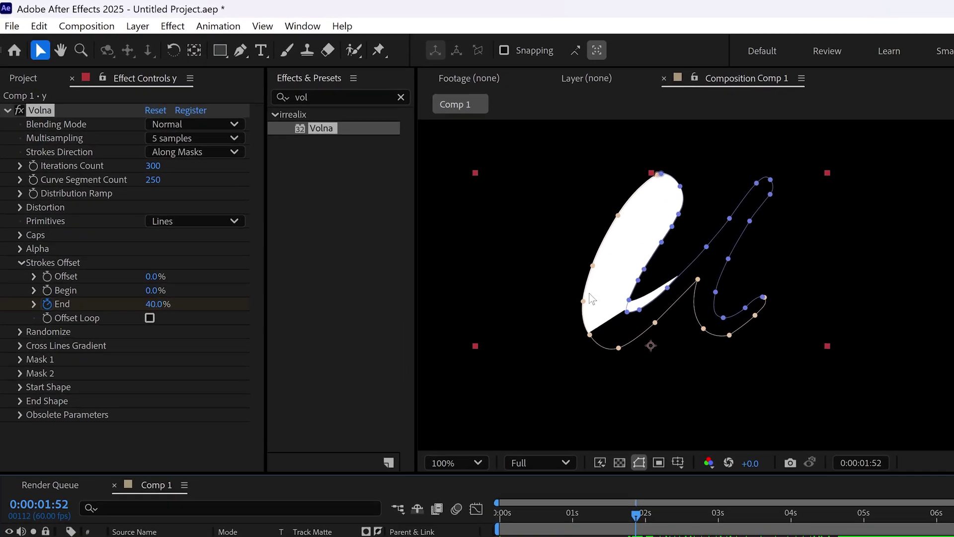
Set Randomize > Offset Random to 6% and preview the draw-on.
click(22, 354)
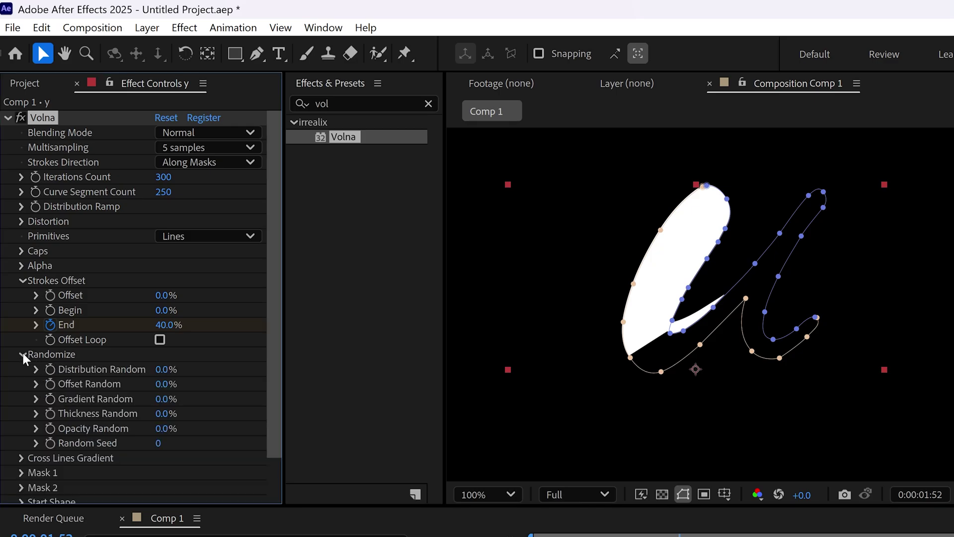
mouse_move(161, 383)
mouse_down()
mouse_move(220, 375)
mouse_move(184, 379)
mouse_up()
click(165, 381)
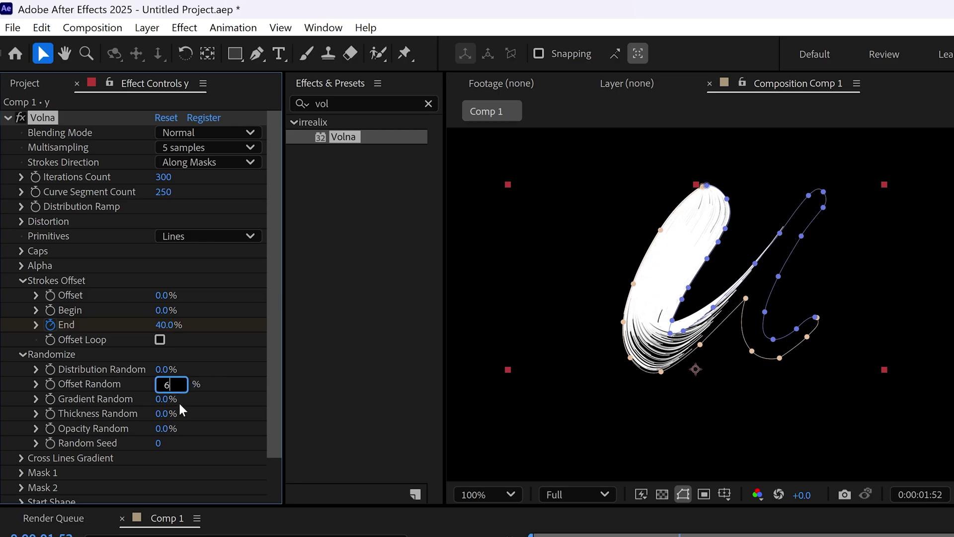
key(Return)
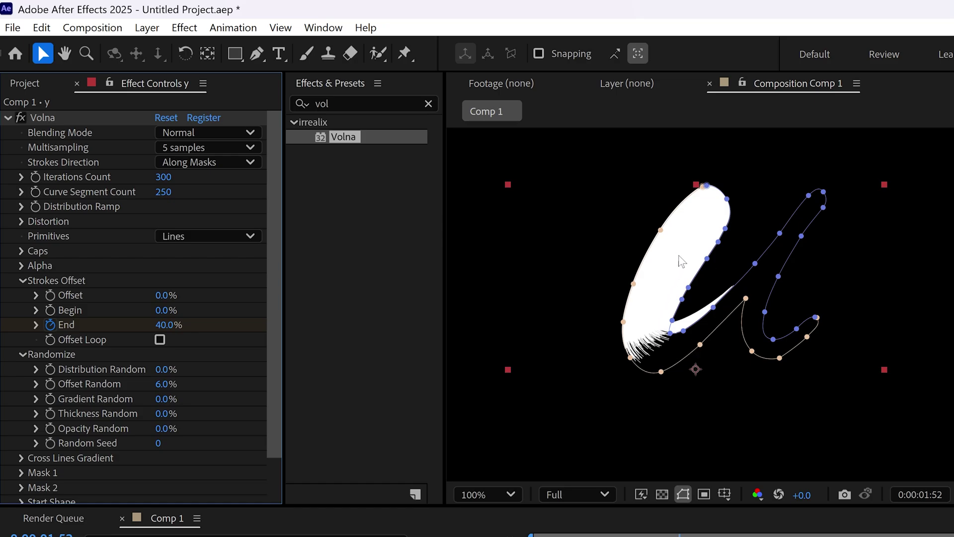
key(space)
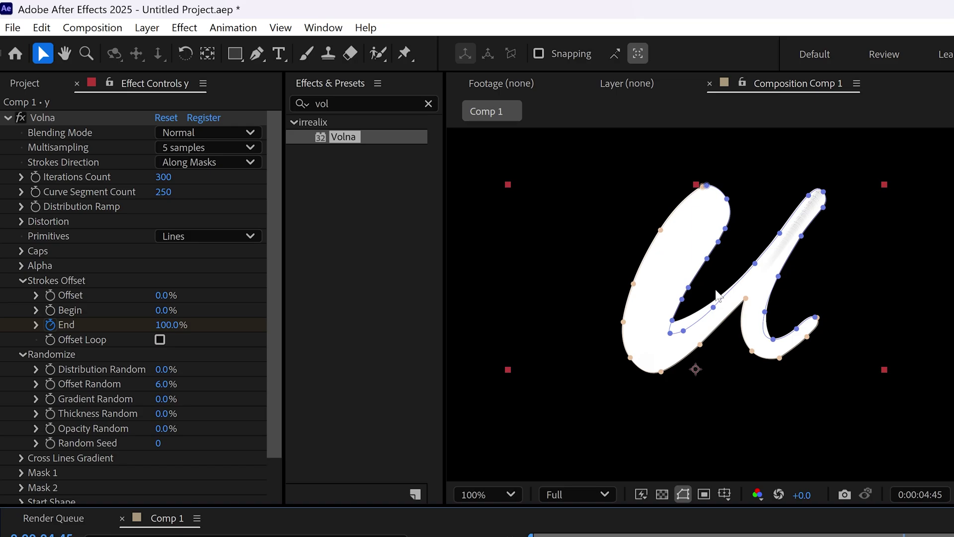
Open Mask 1's Base Points Density curve and raise its middle into a flat-topped peak.
click(21, 279)
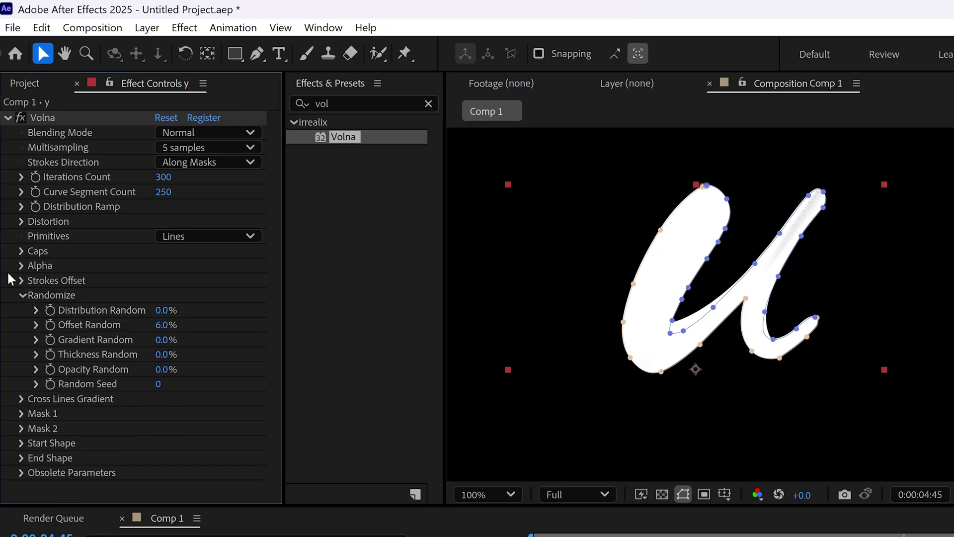
click(21, 413)
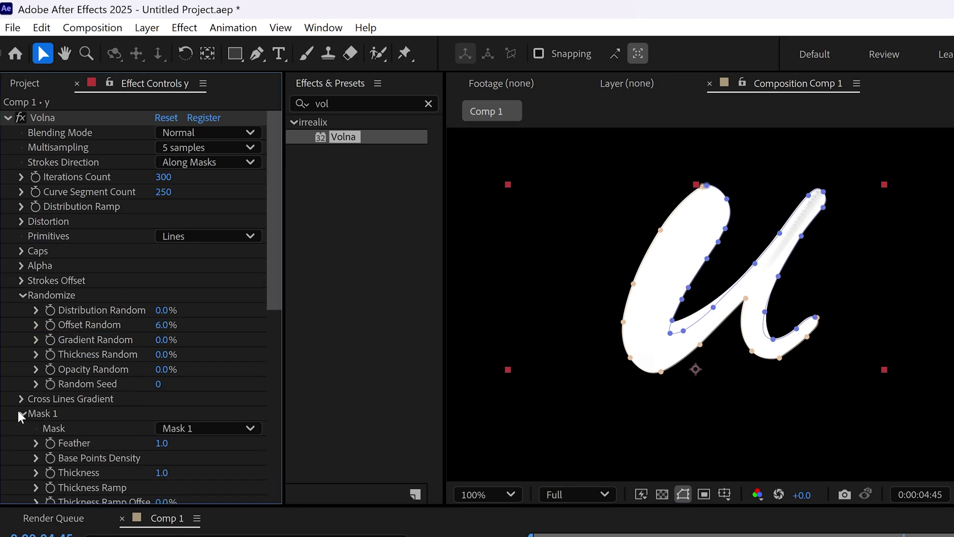
click(36, 458)
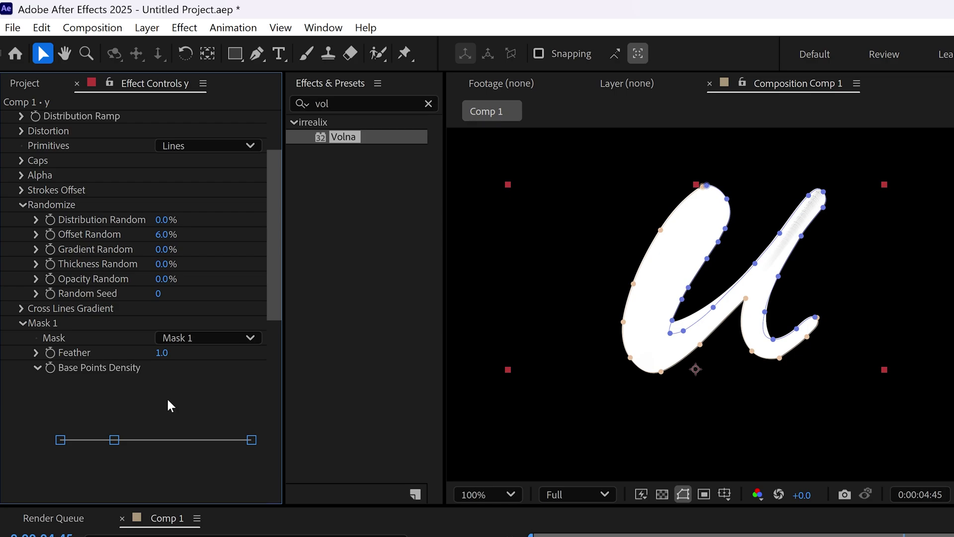
drag(114, 440, 108, 385)
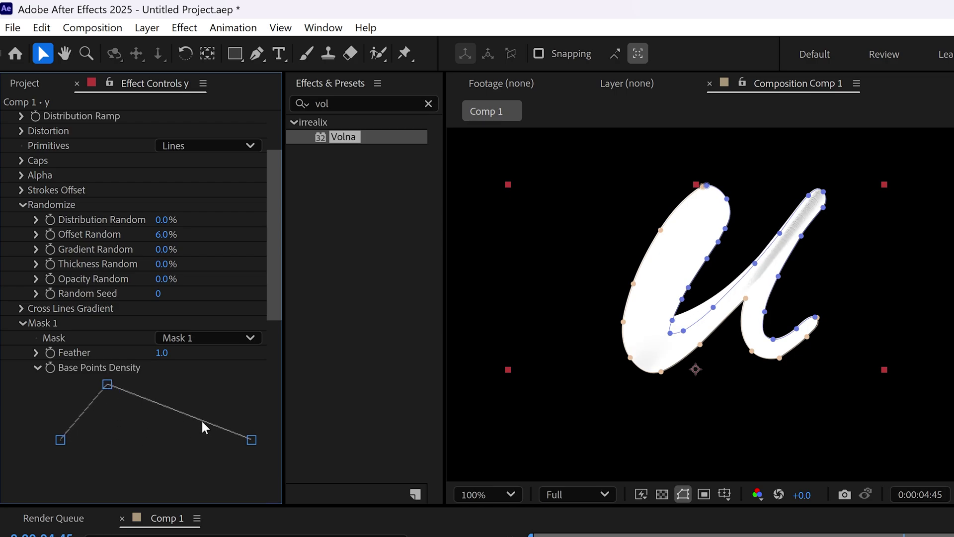
mouse_move(203, 420)
mouse_down()
mouse_move(204, 384)
mouse_move(213, 407)
mouse_move(195, 415)
mouse_up()
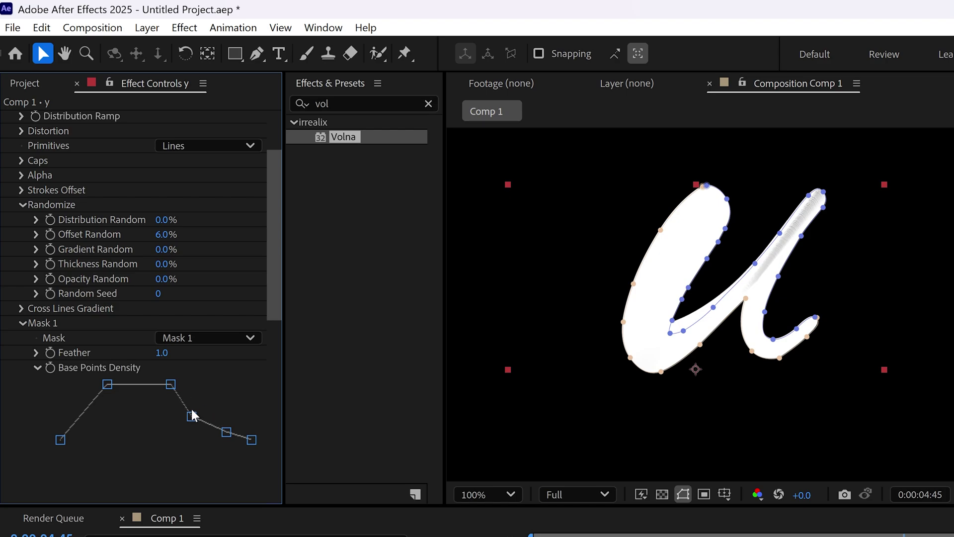
Reshape the density curve's slopes so the central plateau tapers down at both ends.
click(74, 426)
drag(104, 406, 113, 410)
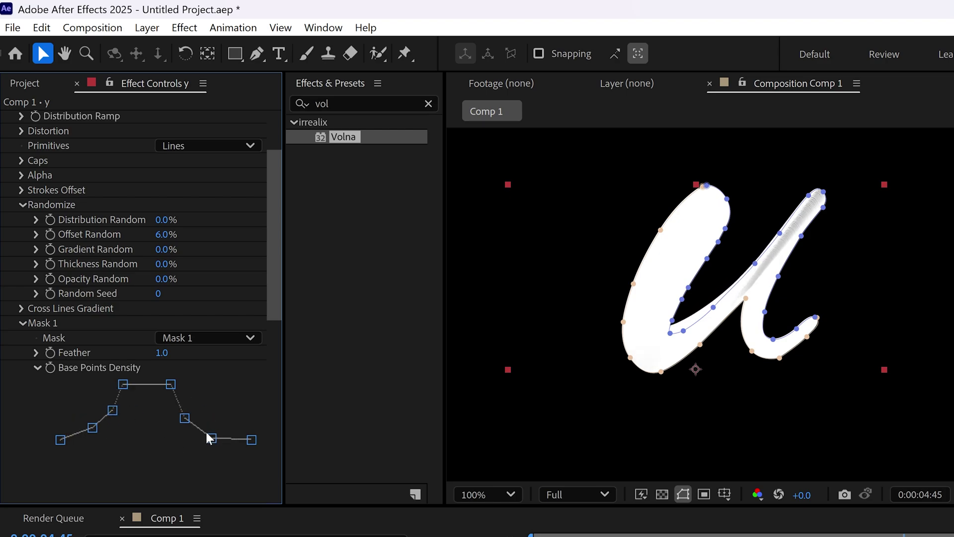
drag(211, 438, 219, 414)
drag(170, 384, 194, 384)
mouse_move(184, 419)
mouse_down()
mouse_move(217, 384)
mouse_move(225, 406)
mouse_up()
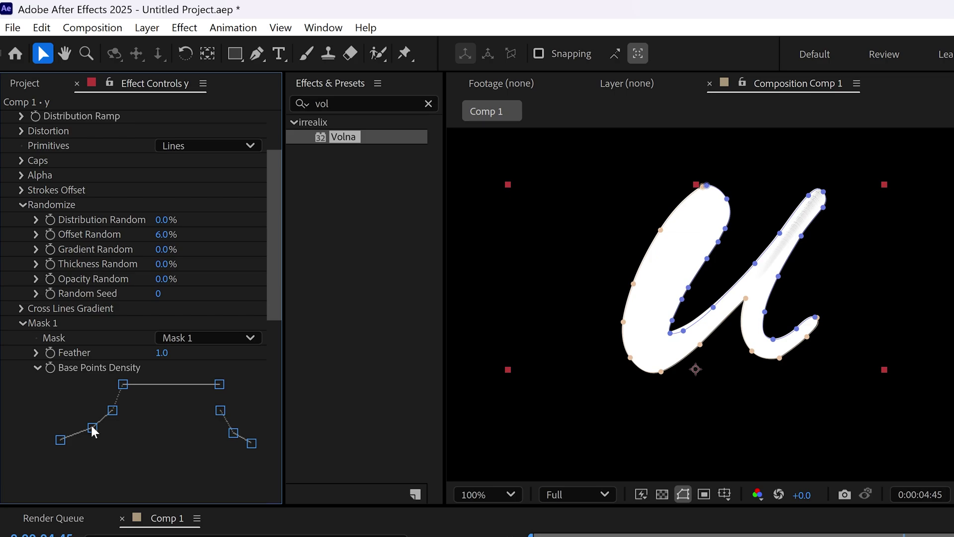
drag(123, 384, 153, 384)
drag(105, 413, 151, 412)
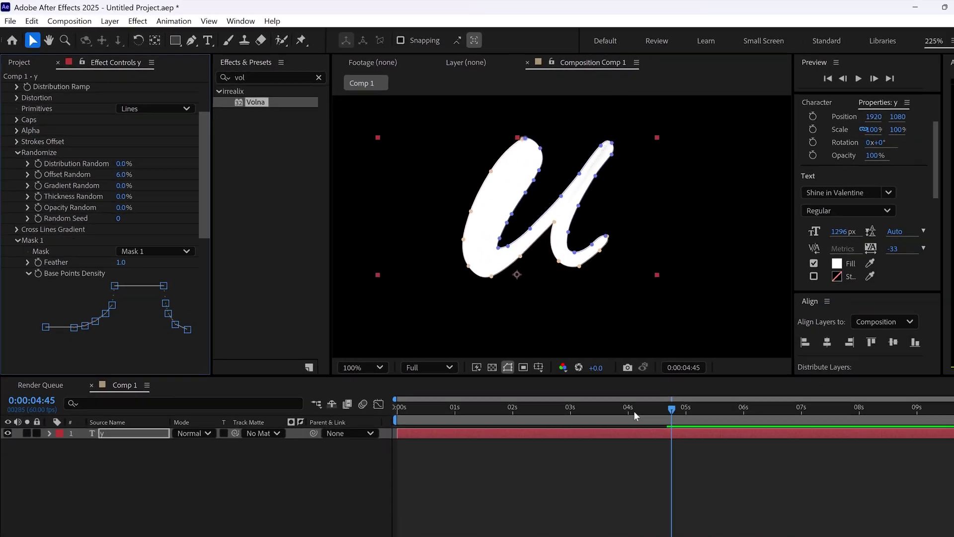
Preview the stroke animation from the start, then return the playhead to zero.
drag(634, 410, 396, 407)
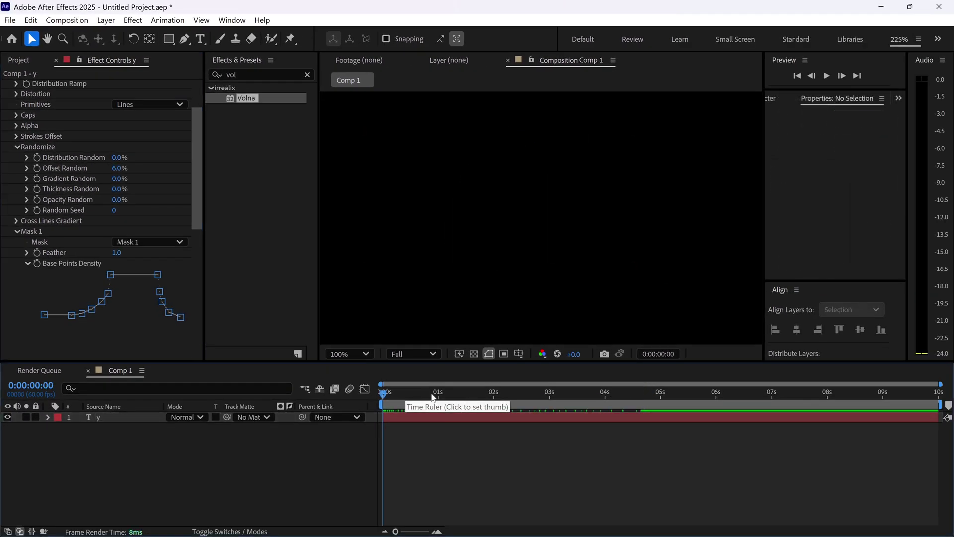
key(space)
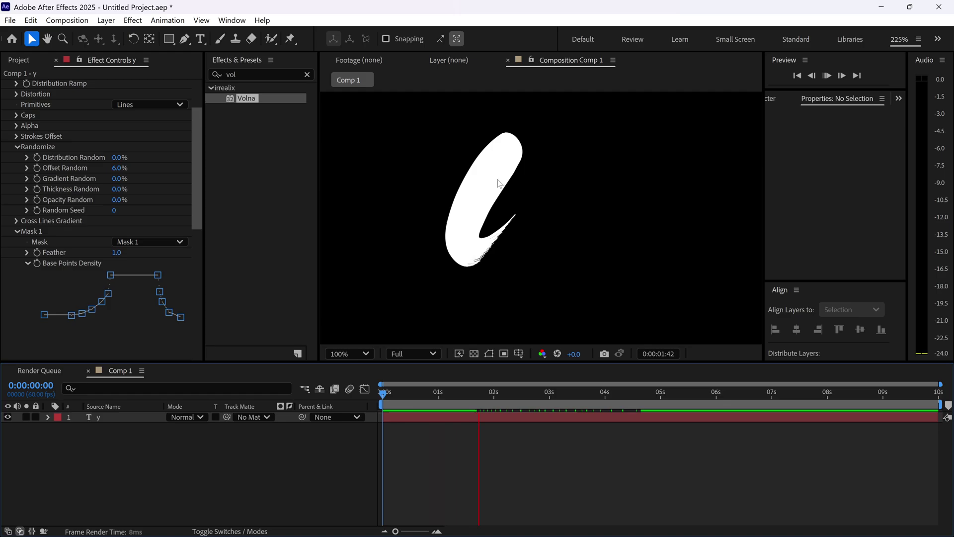
key(space)
drag(464, 393, 362, 393)
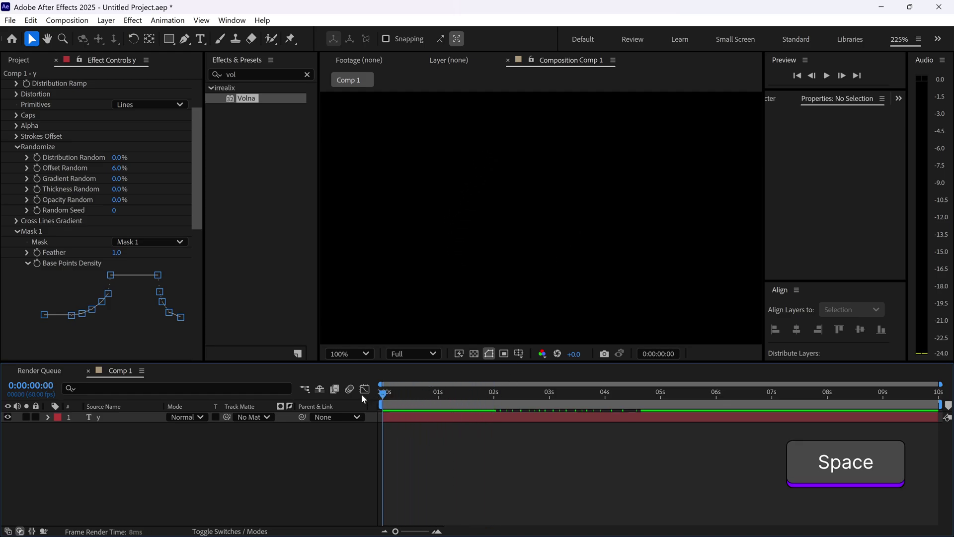
Reveal the y layer's End keyframes and apply Easy Ease to both.
click(128, 407)
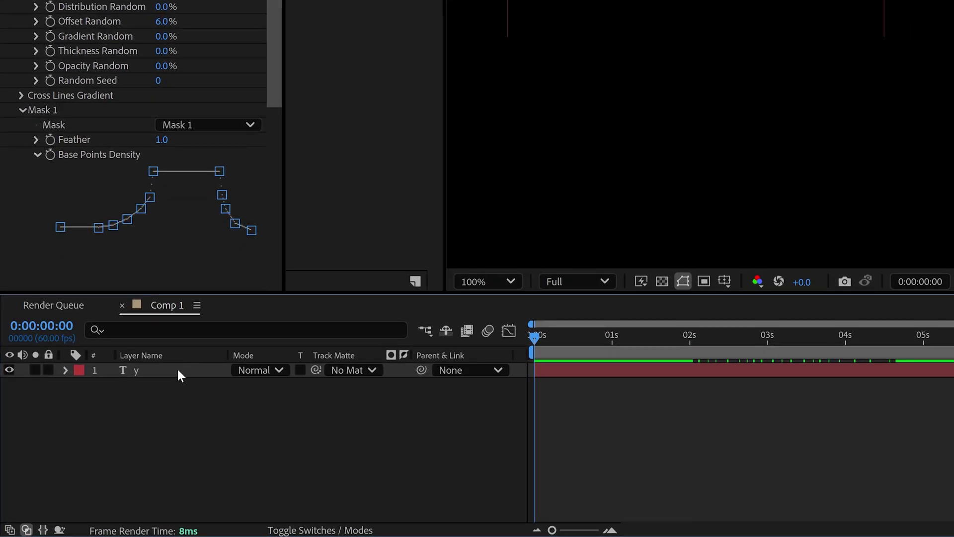
click(177, 370)
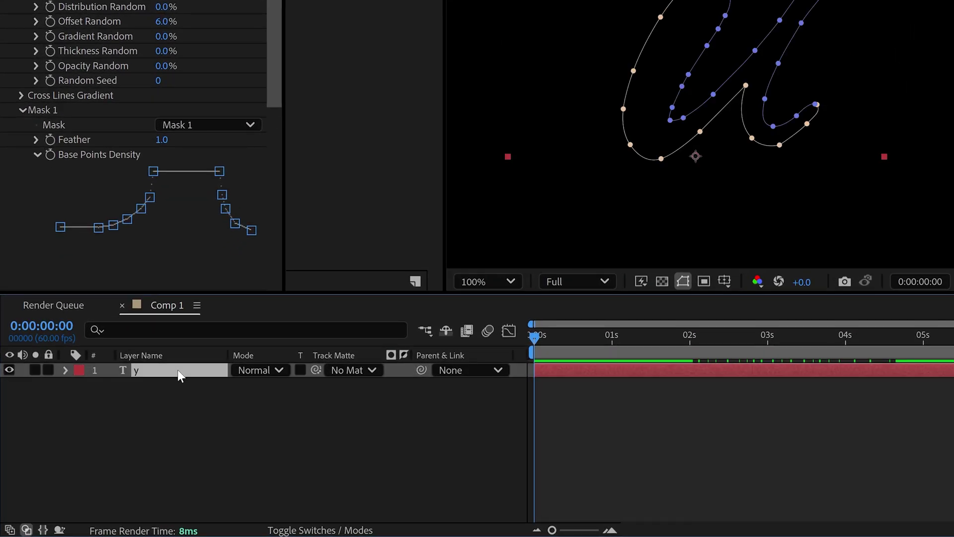
key(u)
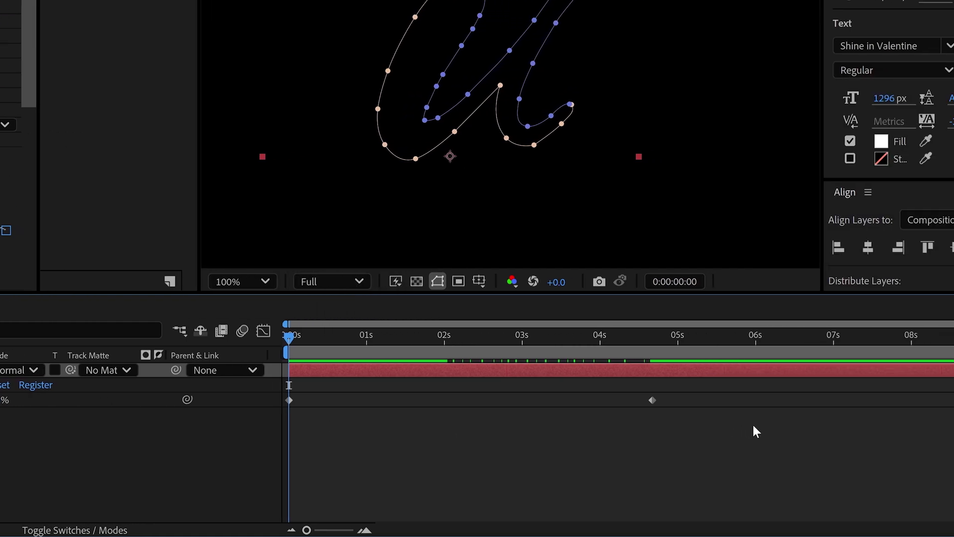
drag(754, 425, 291, 392)
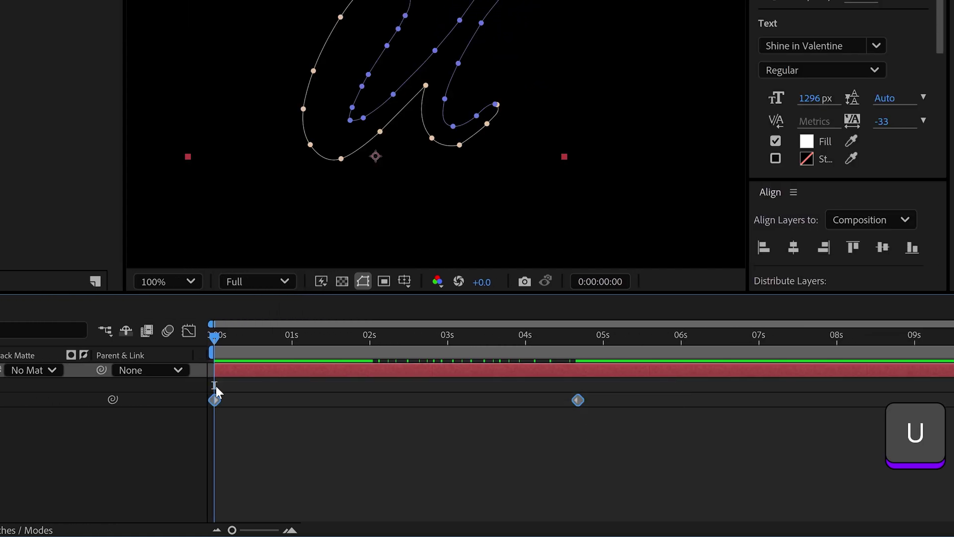
key(F9)
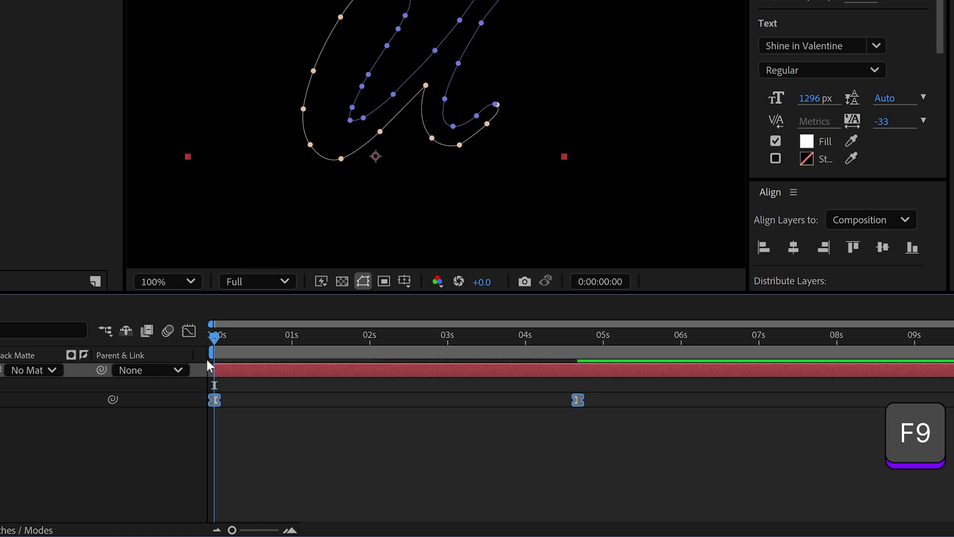
In the Graph Editor, stretch the first keyframe's outgoing and second's incoming ease, then preview.
click(189, 331)
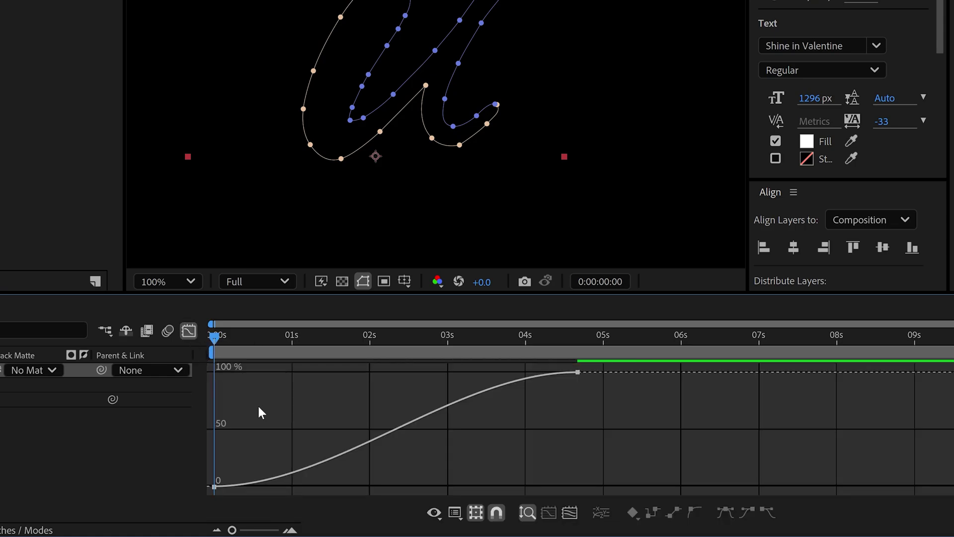
click(215, 487)
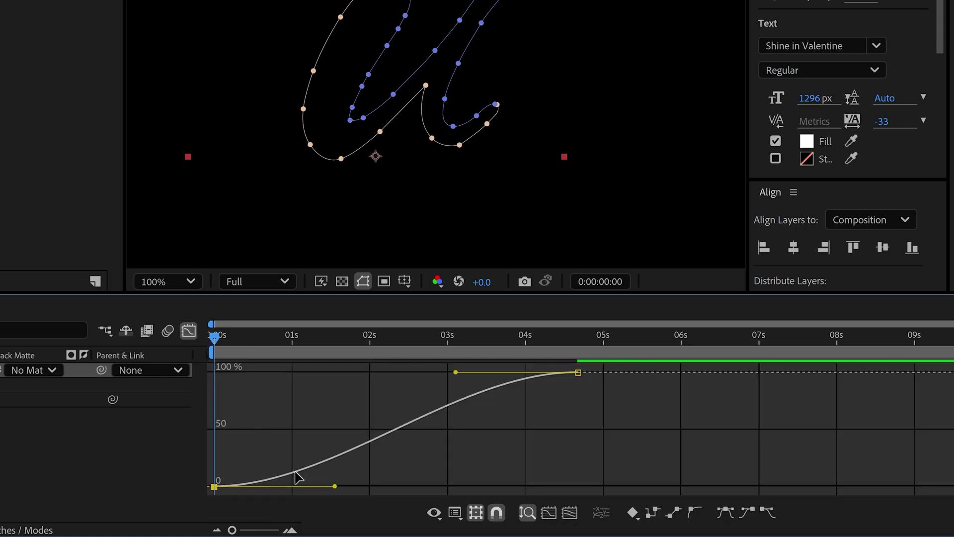
shift+click(579, 372)
click(538, 451)
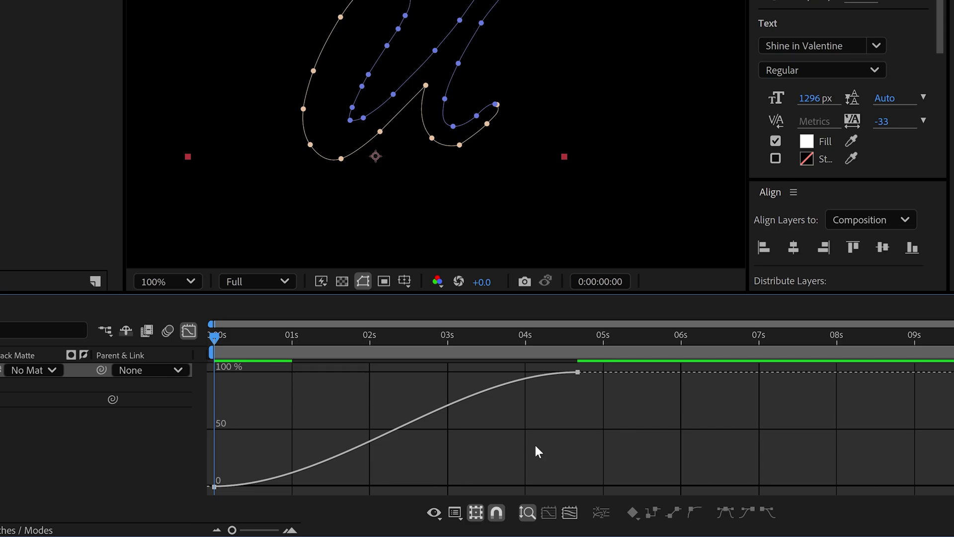
click(215, 486)
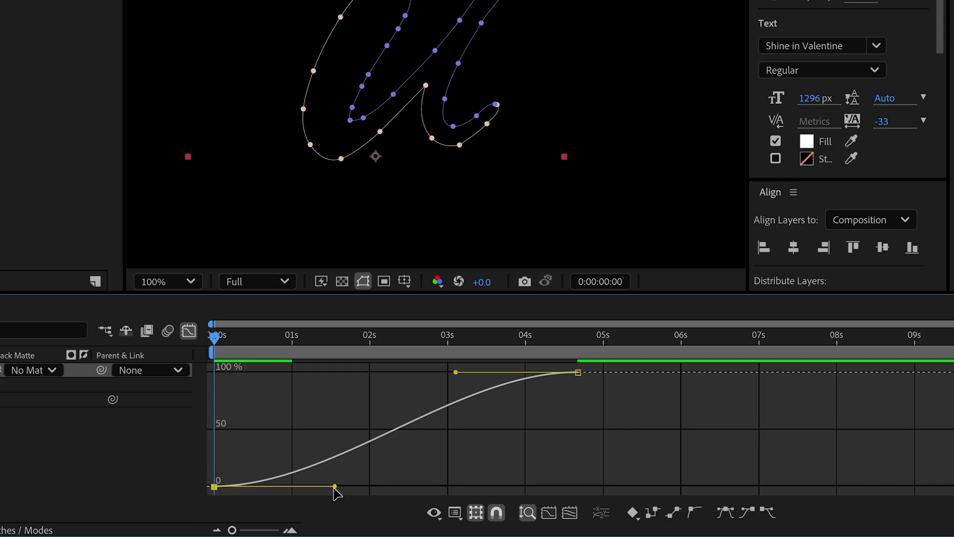
drag(335, 486, 370, 486)
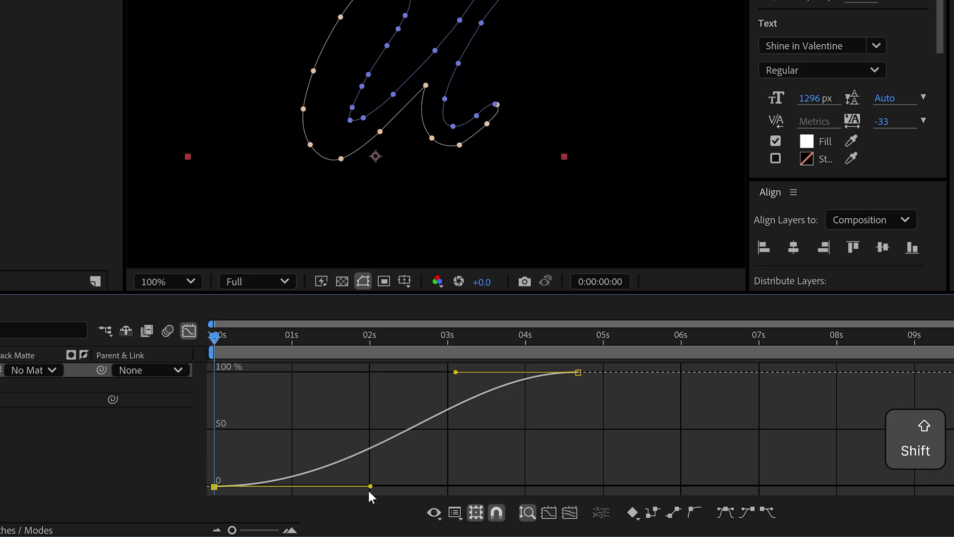
drag(455, 373, 417, 373)
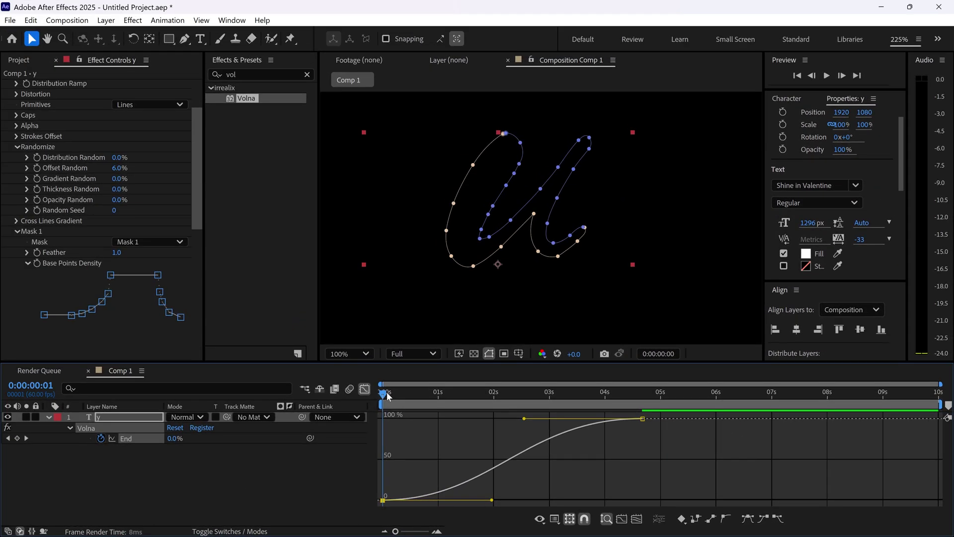
key(space)
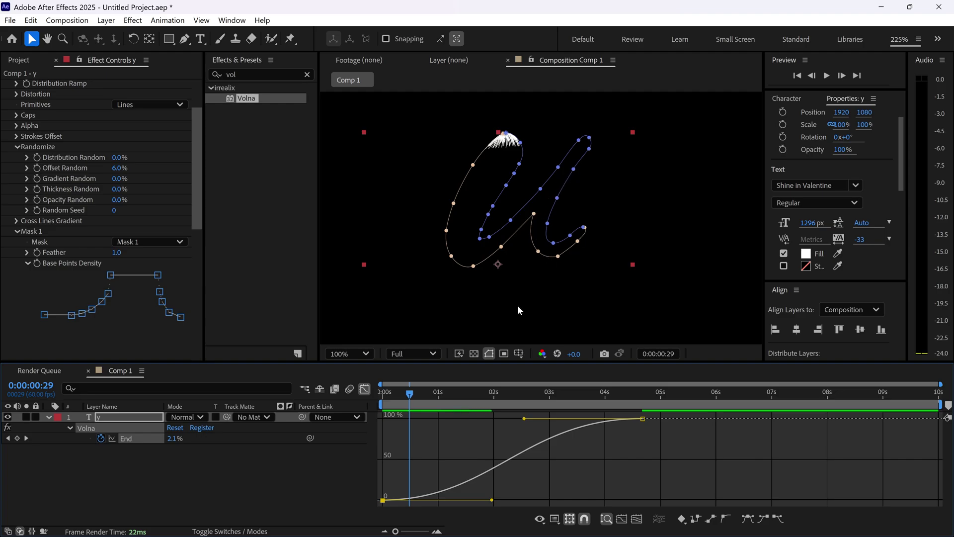
Add a trial middle End keyframe near 2s and adjust it on the End value curve.
drag(413, 393, 484, 394)
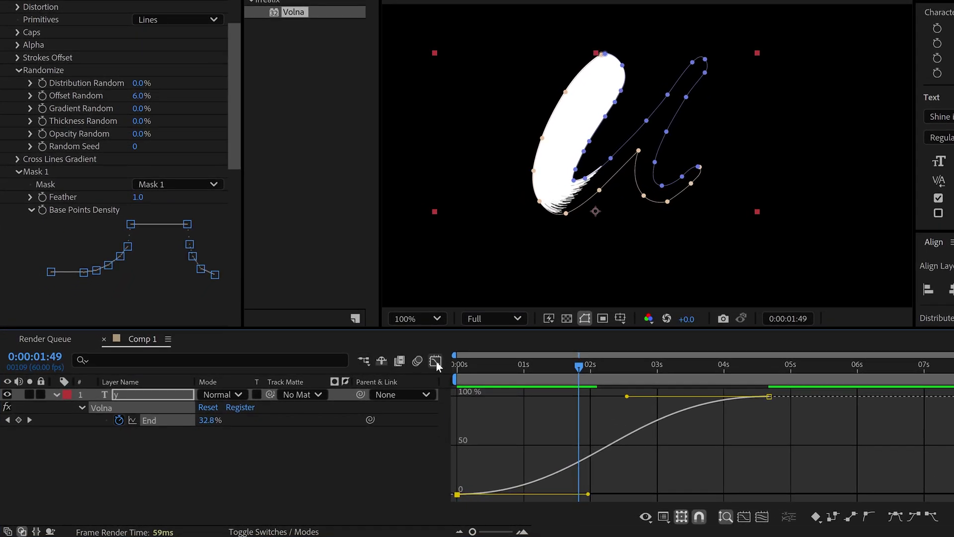
click(365, 388)
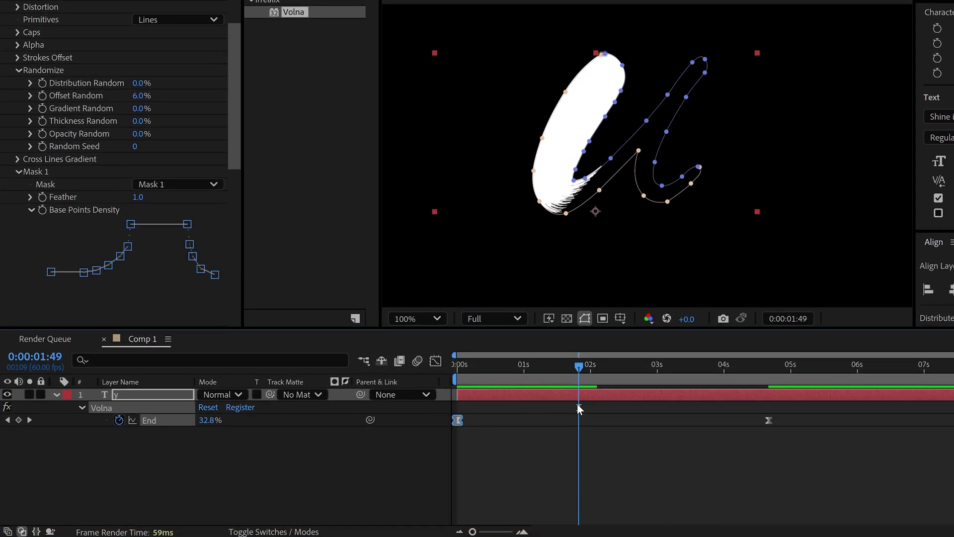
drag(580, 373, 590, 370)
click(19, 420)
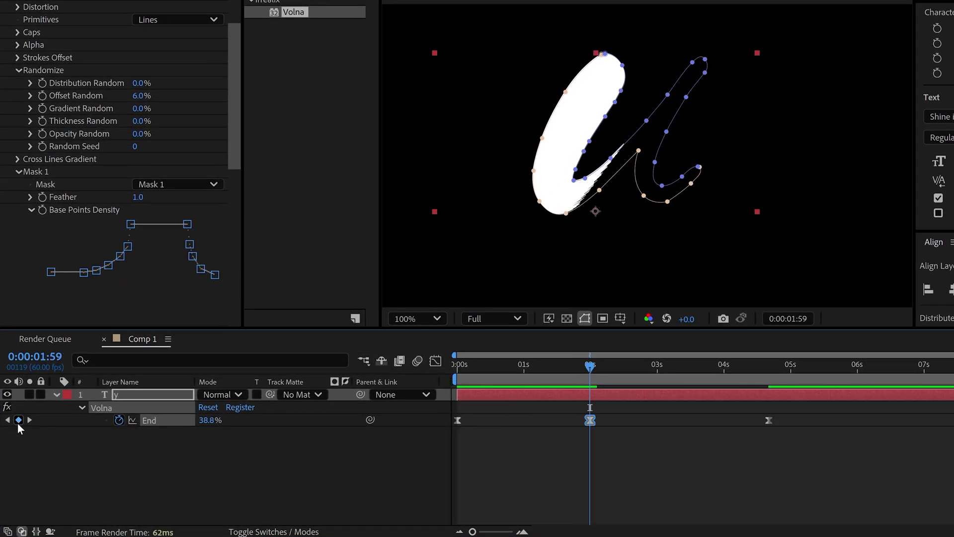
click(438, 361)
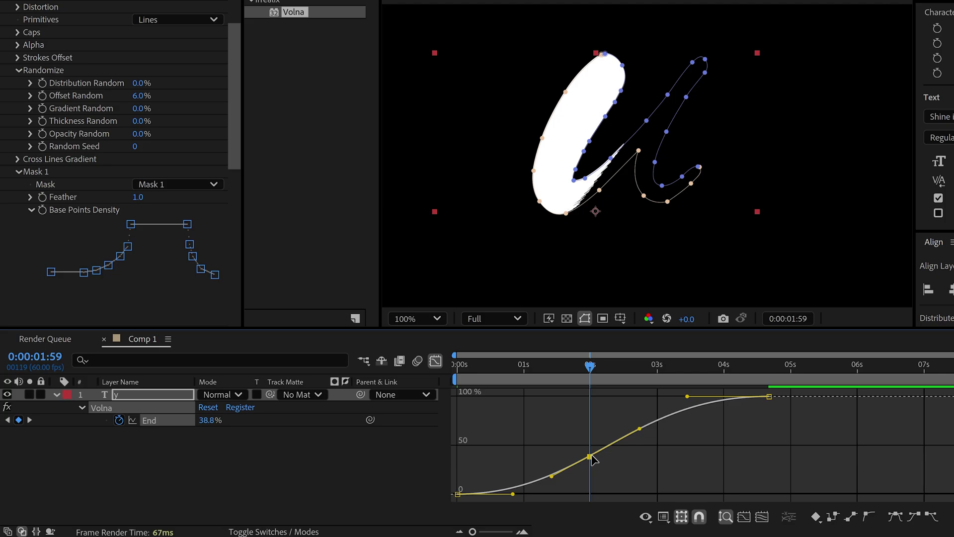
mouse_move(591, 455)
mouse_down()
mouse_move(613, 469)
mouse_move(604, 474)
mouse_move(579, 442)
mouse_move(603, 455)
mouse_up()
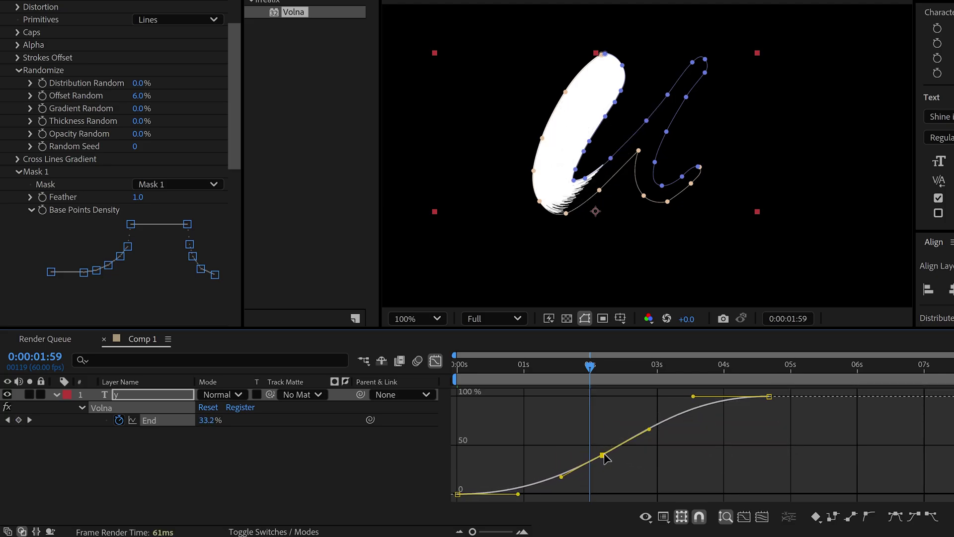
click(435, 361)
Undo the trial keyframe and its adjustment, then preview the letter drawing on from the start.
key(ctrl+z)
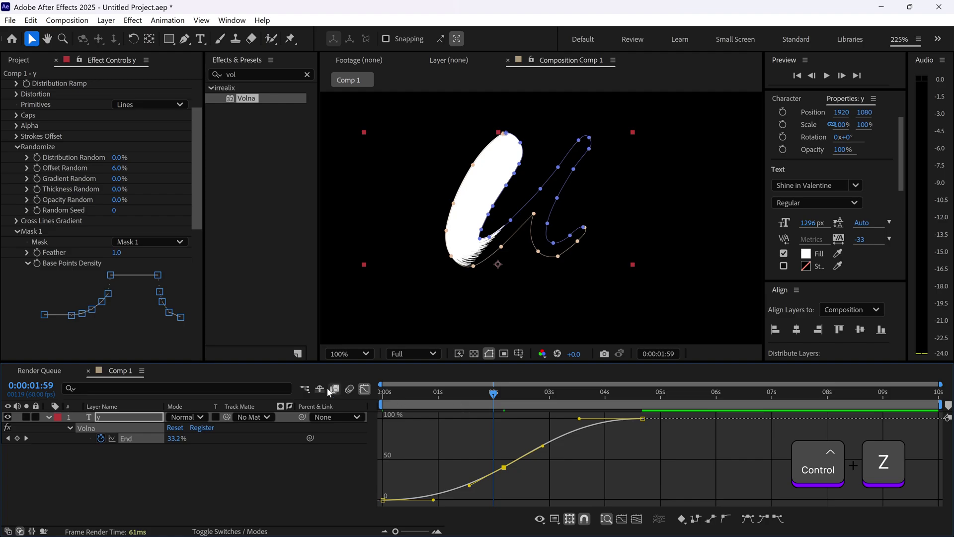
key(ctrl+z)
key(ctrl+z)
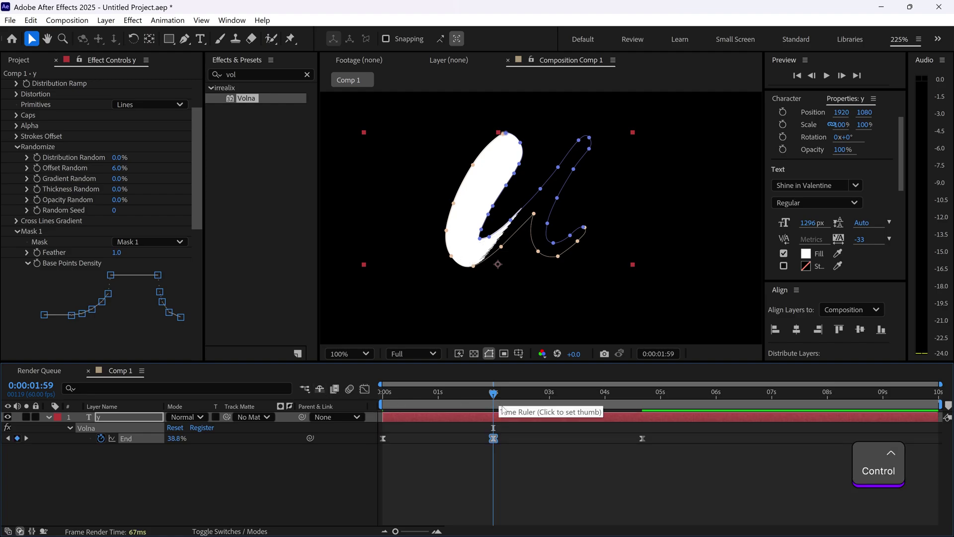
drag(502, 409, 383, 397)
key(space)
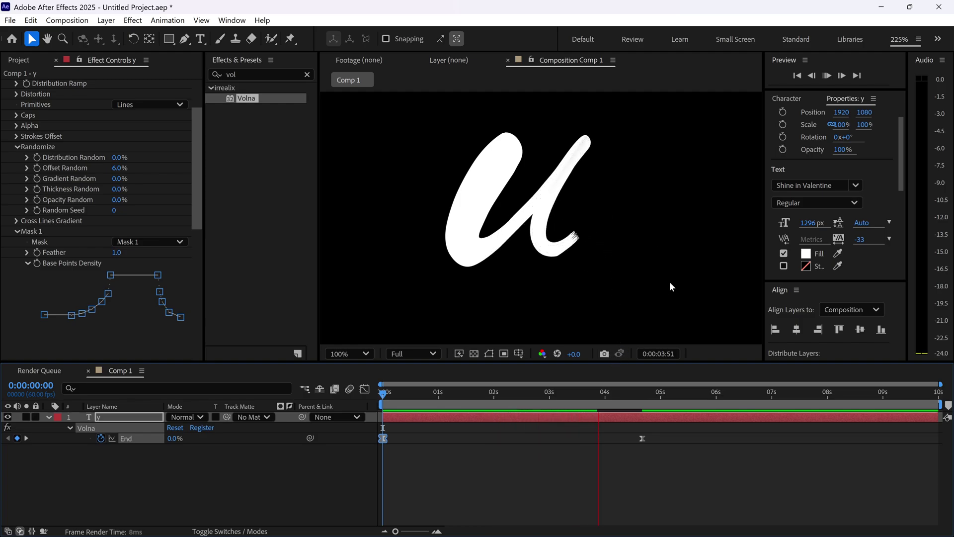
key(space)
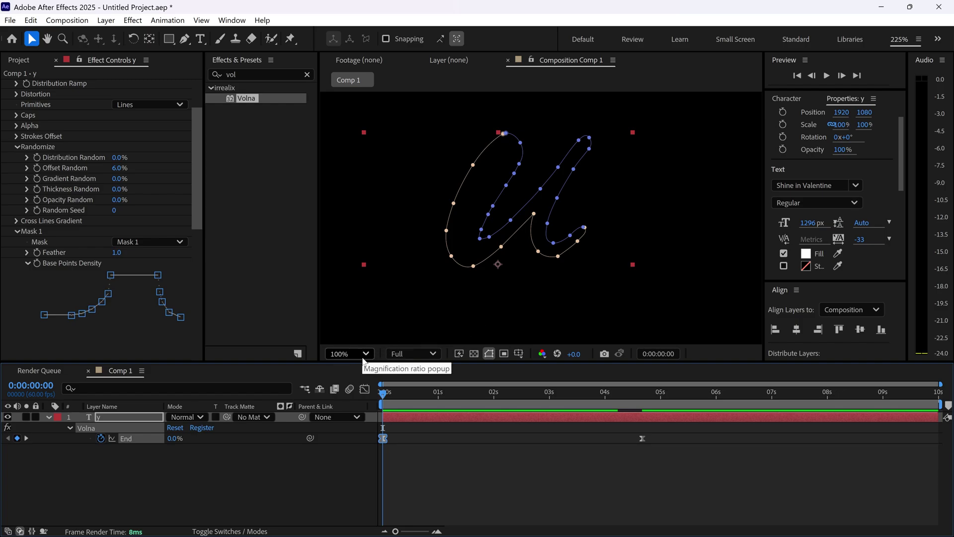
Fit the composition in the viewer and duplicate the y layer as y 2.
click(362, 356)
click(363, 110)
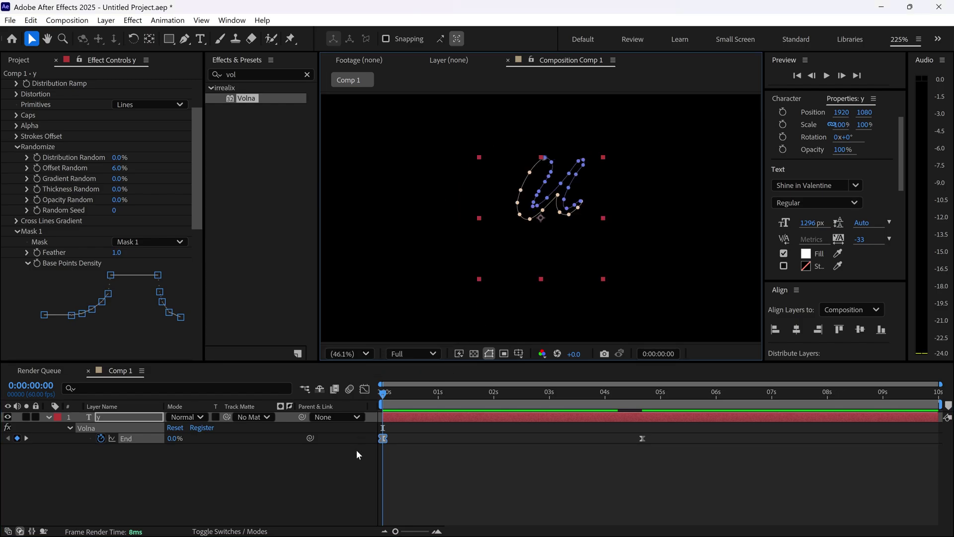
click(332, 476)
click(100, 417)
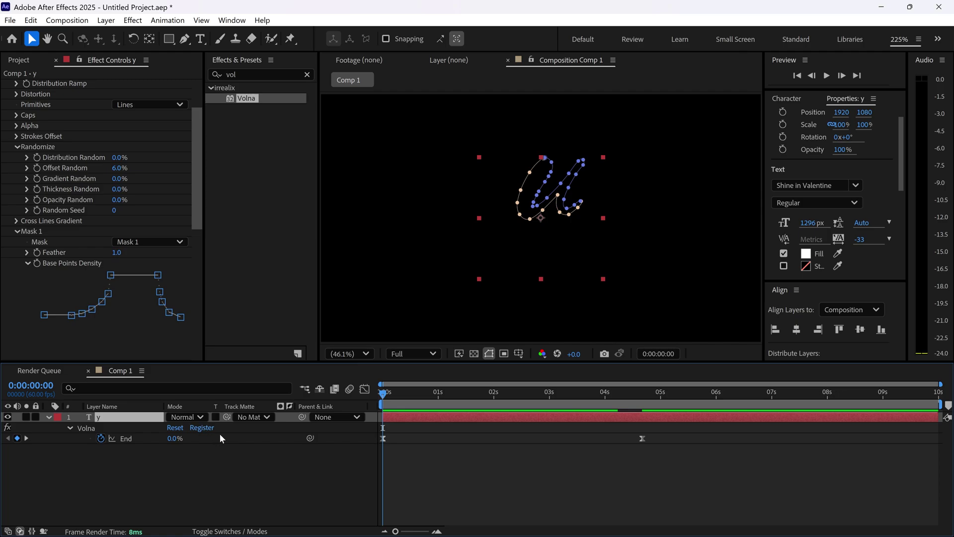
key(Return)
key(ctrl)
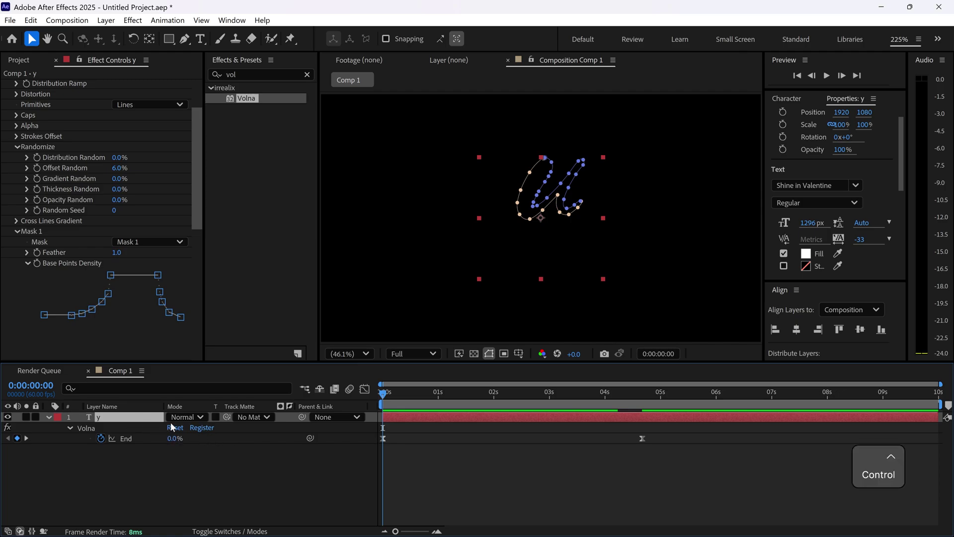
key(ctrl+d)
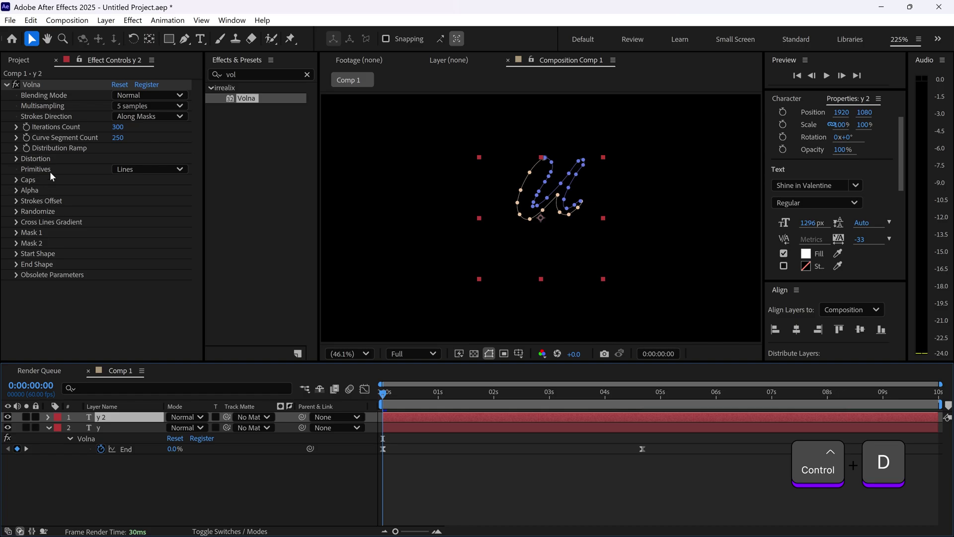
Delete the Volna effect and both Mask 1 and Mask 2 from layer y 2.
click(34, 85)
key(Delete)
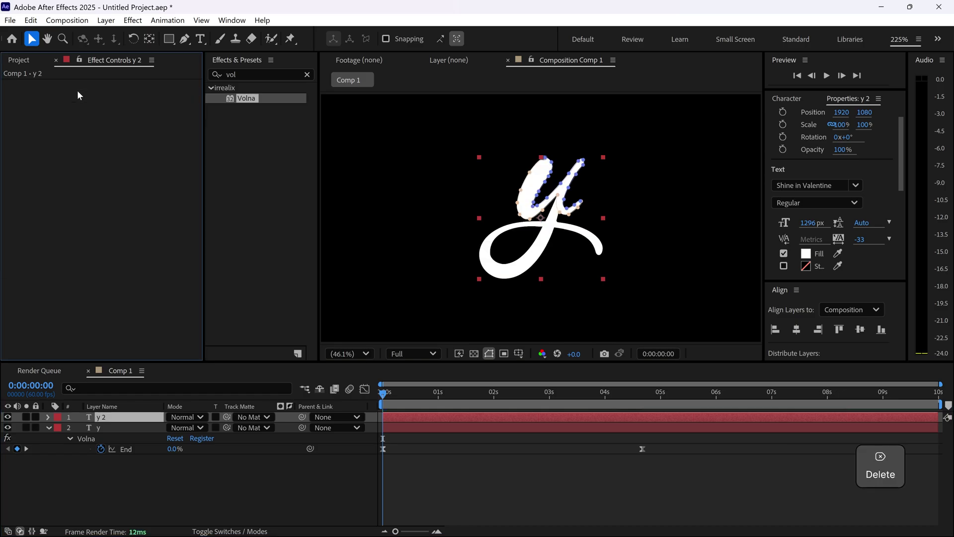
click(48, 417)
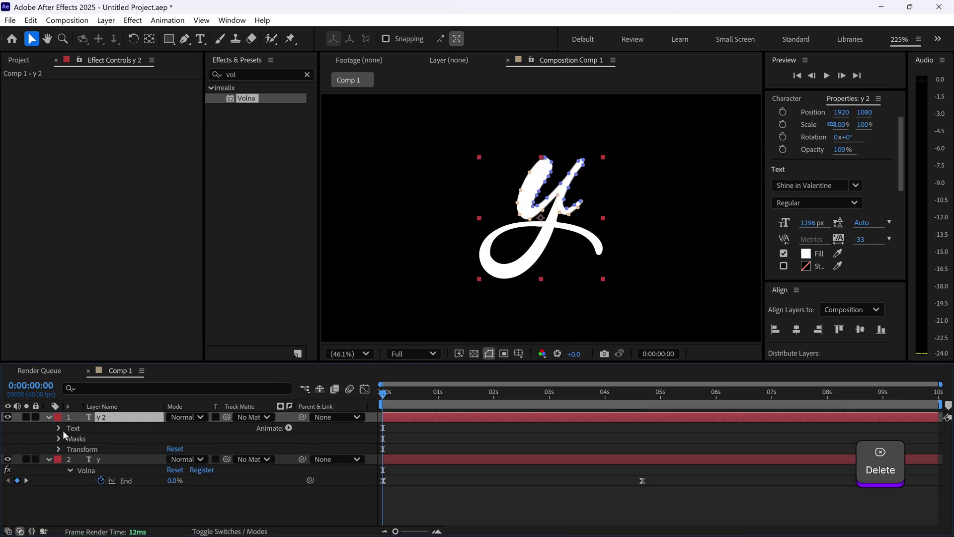
click(58, 438)
click(102, 450)
shift+click(102, 460)
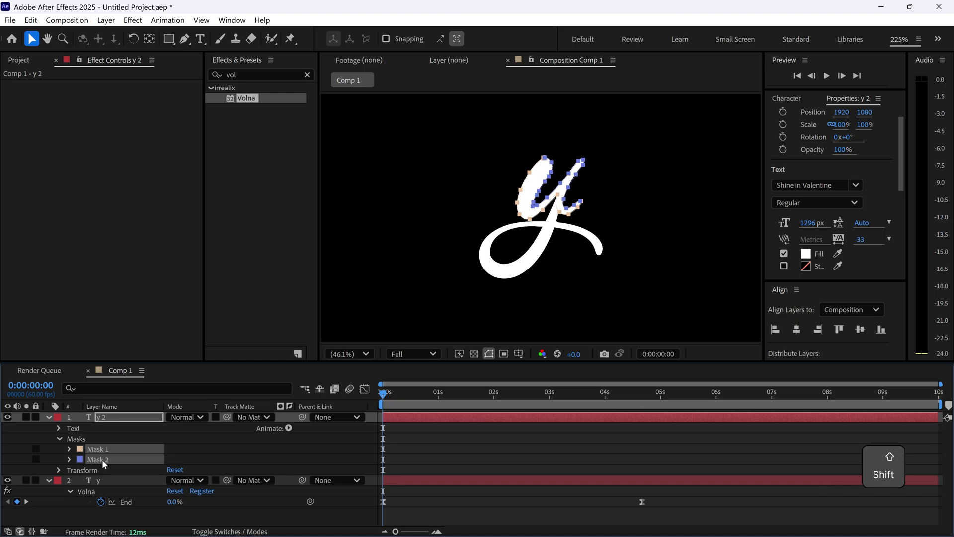
key(Delete)
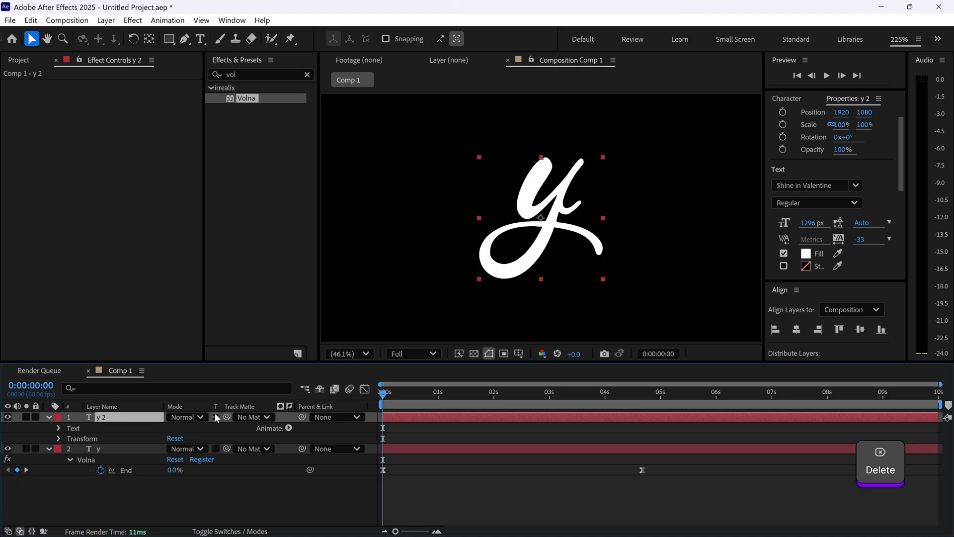
Pen-trace Mask 1 and Mask 2 along the y's lower stroke, then drop Volna onto y 2.
click(185, 41)
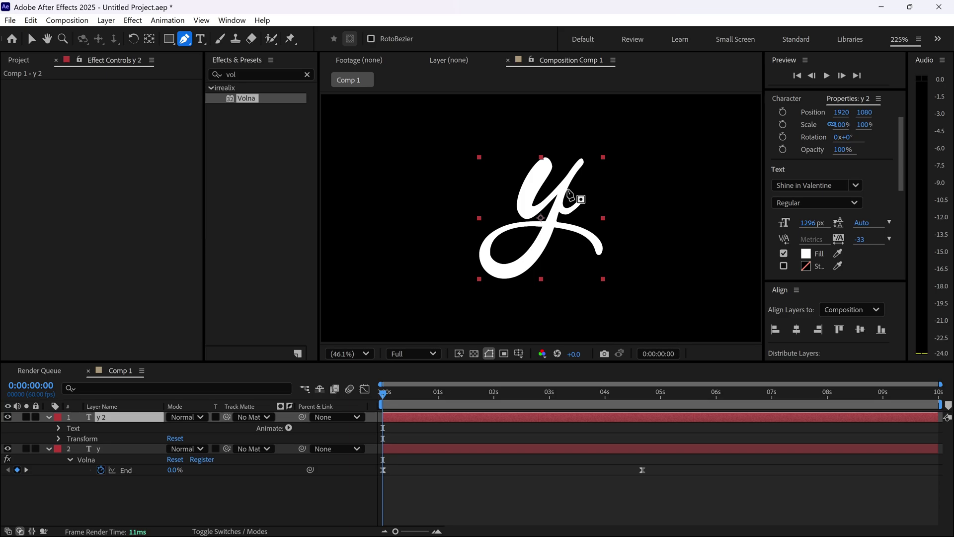
scroll(585, 195, up, 3)
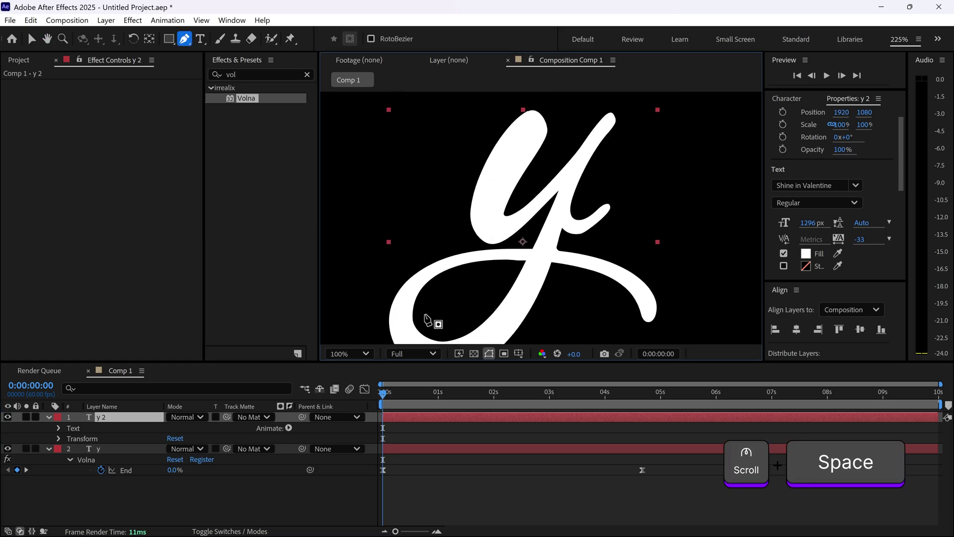
key(space)
drag(628, 304, 622, 278)
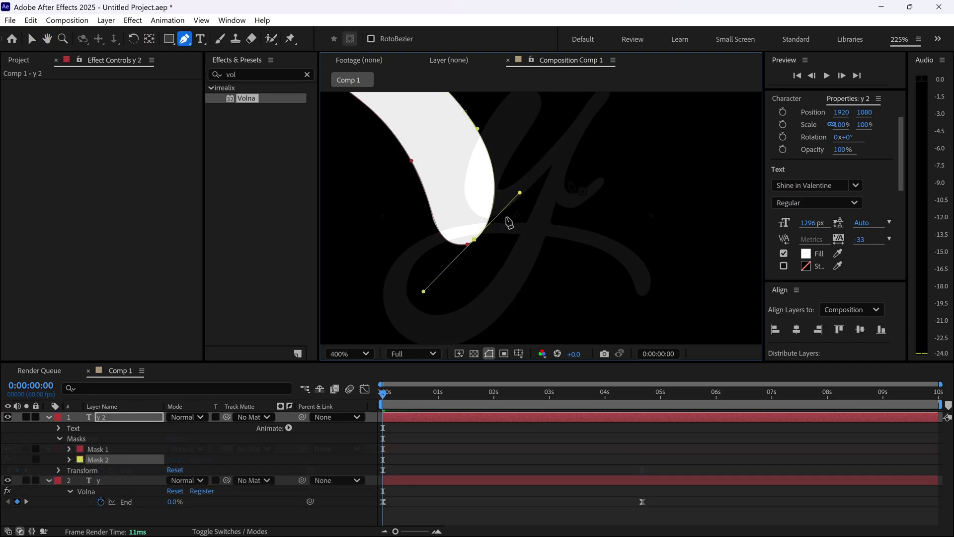
scroll(517, 216, up, 2)
scroll(516, 226, down, 4)
key(space)
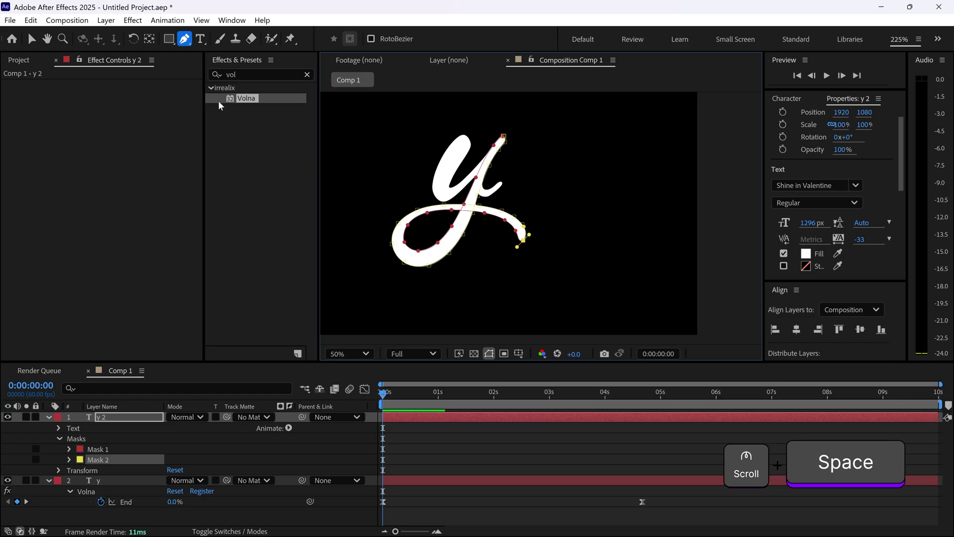
drag(247, 103, 128, 420)
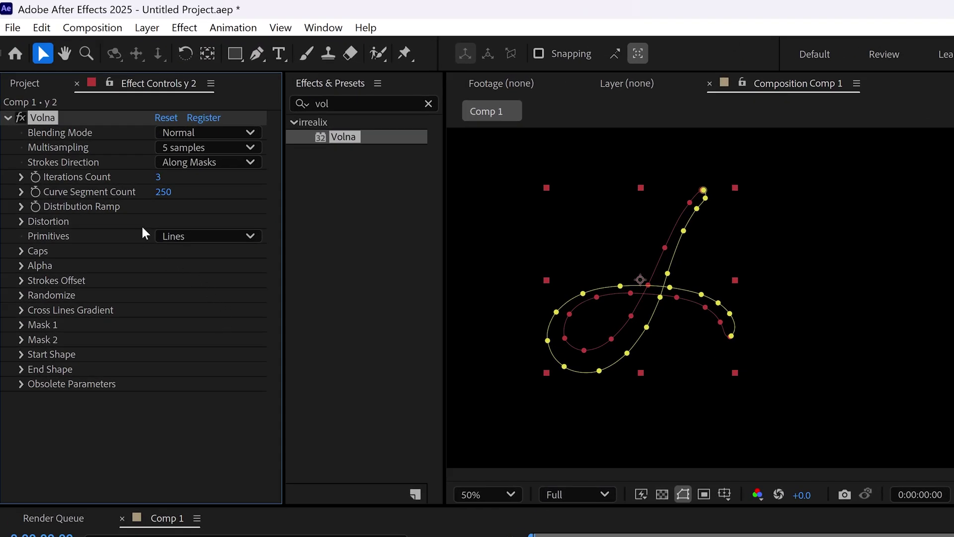
Assign Mask 1 and Mask 2 as the two stroke paths in y 2's Volna settings.
click(22, 328)
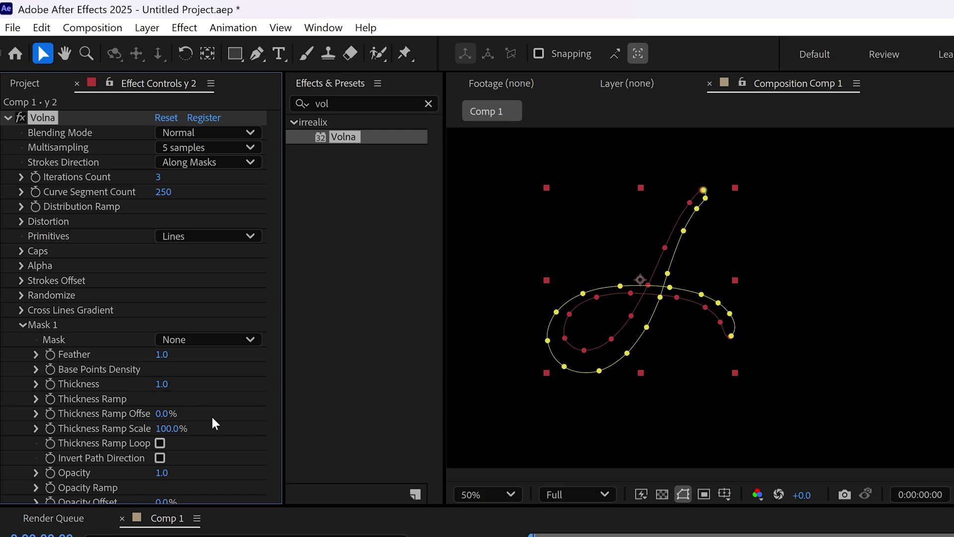
click(194, 339)
click(200, 382)
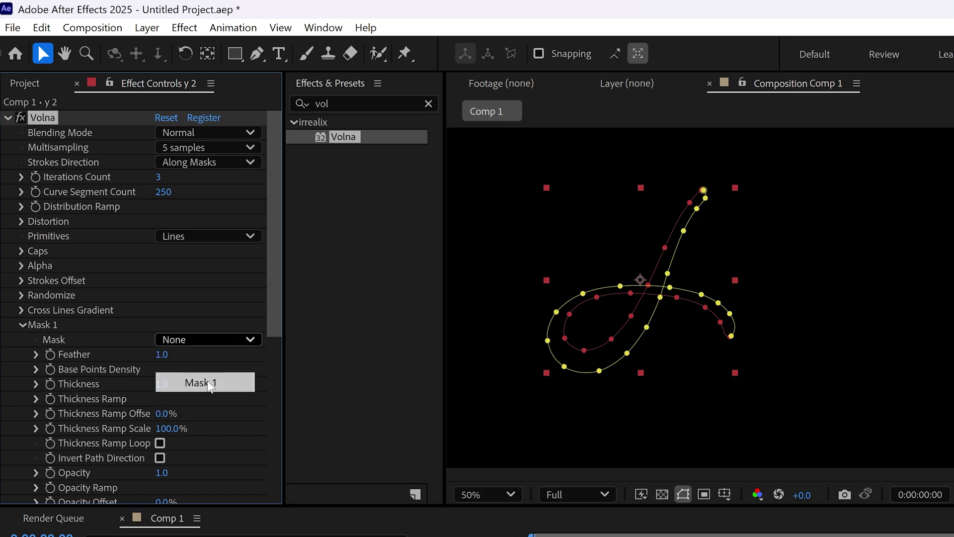
click(22, 325)
click(21, 342)
click(199, 354)
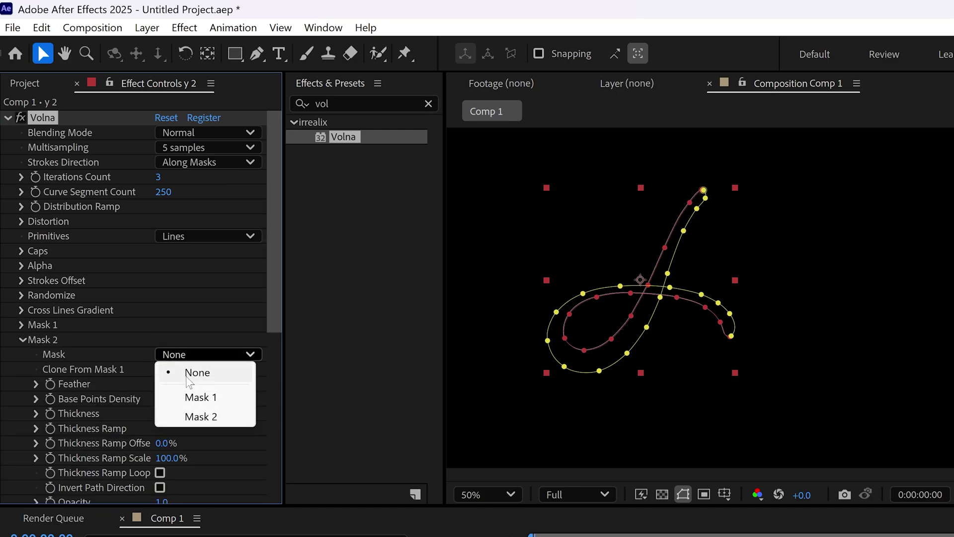
click(199, 417)
click(19, 339)
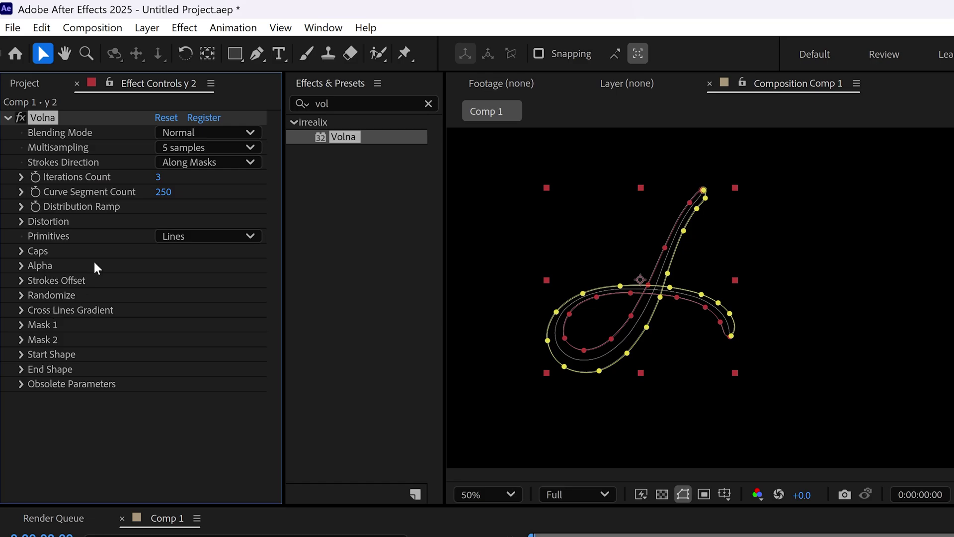
Set Volna's Iterations Count to 300 and Strokes Offset Random to 6.
click(157, 179)
text(300)
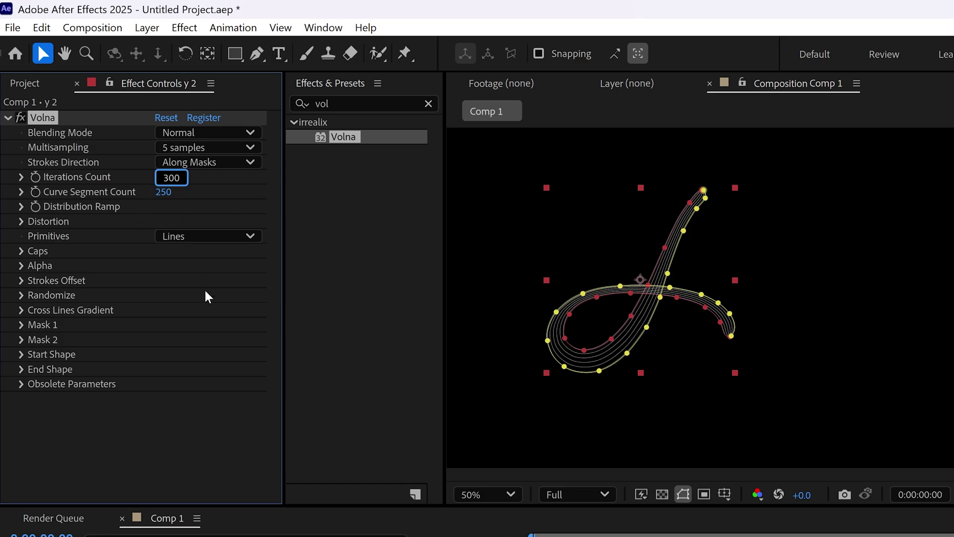
click(242, 428)
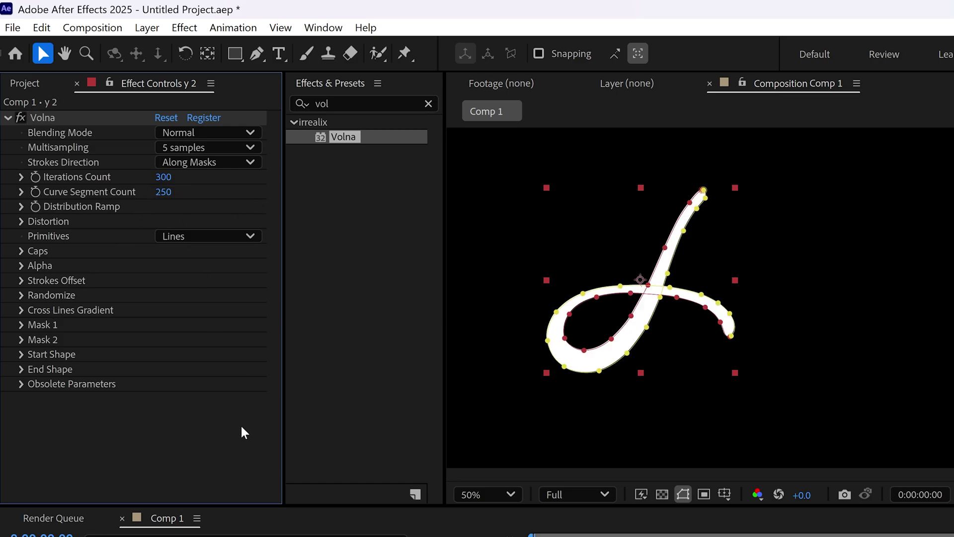
click(23, 280)
click(20, 354)
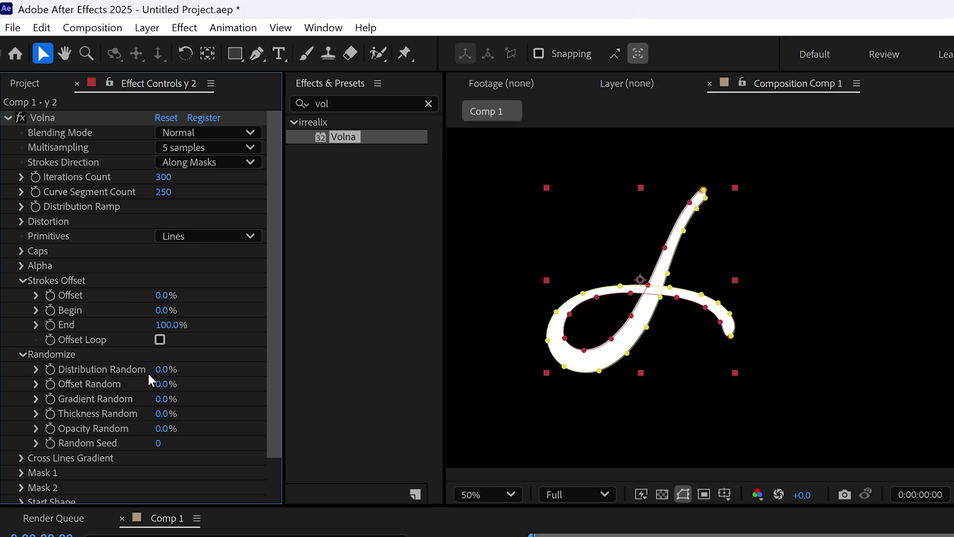
text(6)
click(20, 354)
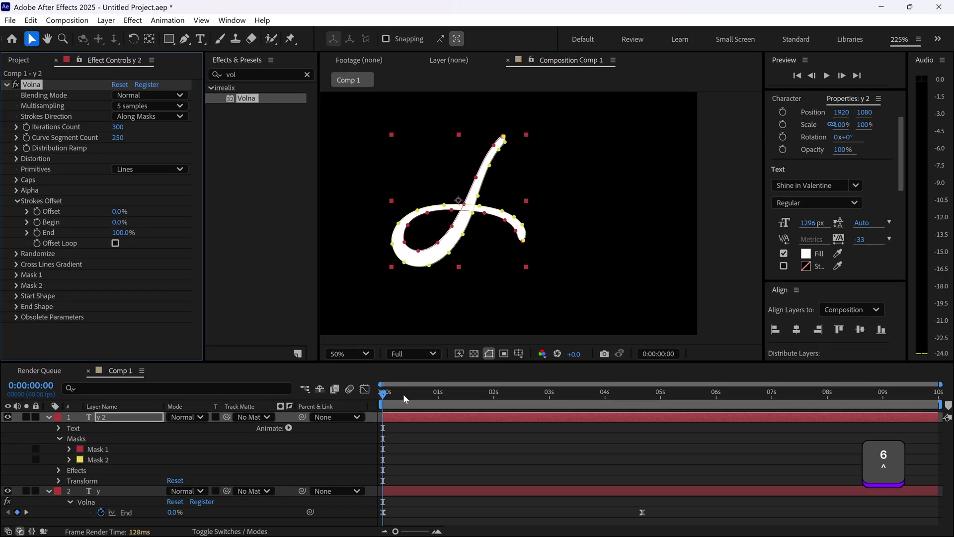
Keyframe y 2's Volna End at 0% at 0:00:03:41 and 100% at 0:00:07:13.
click(392, 392)
mouse_move(392, 392)
mouse_down()
mouse_move(605, 401)
mouse_move(592, 399)
mouse_up()
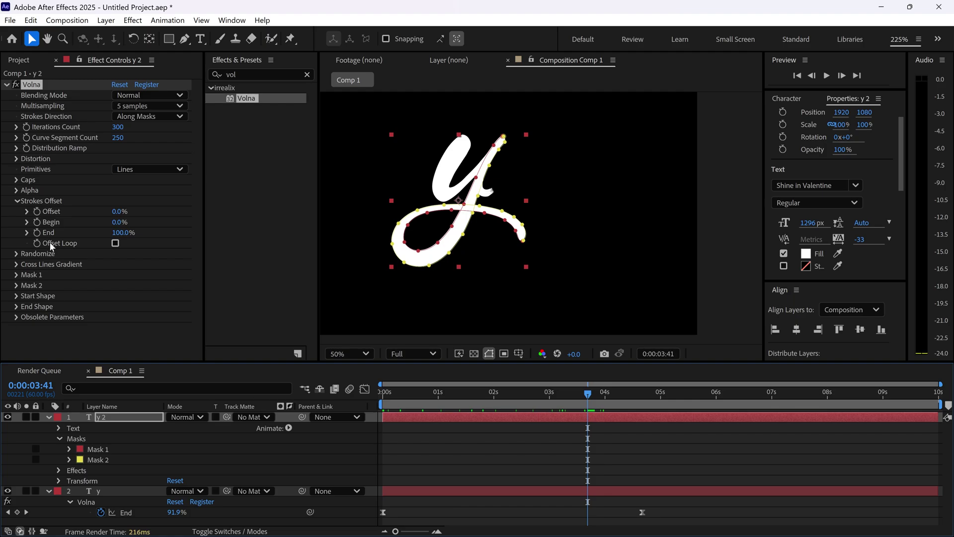
click(125, 232)
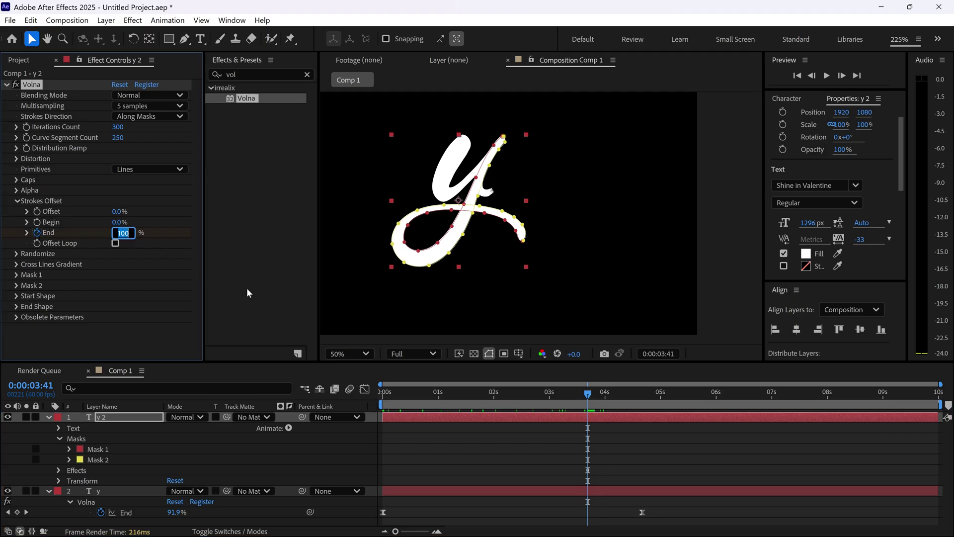
text(0)
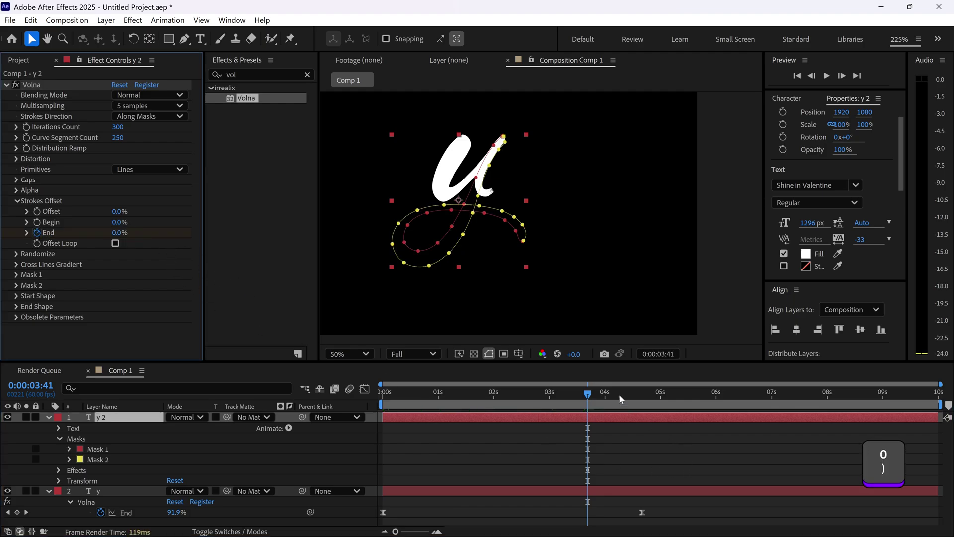
drag(619, 395, 785, 399)
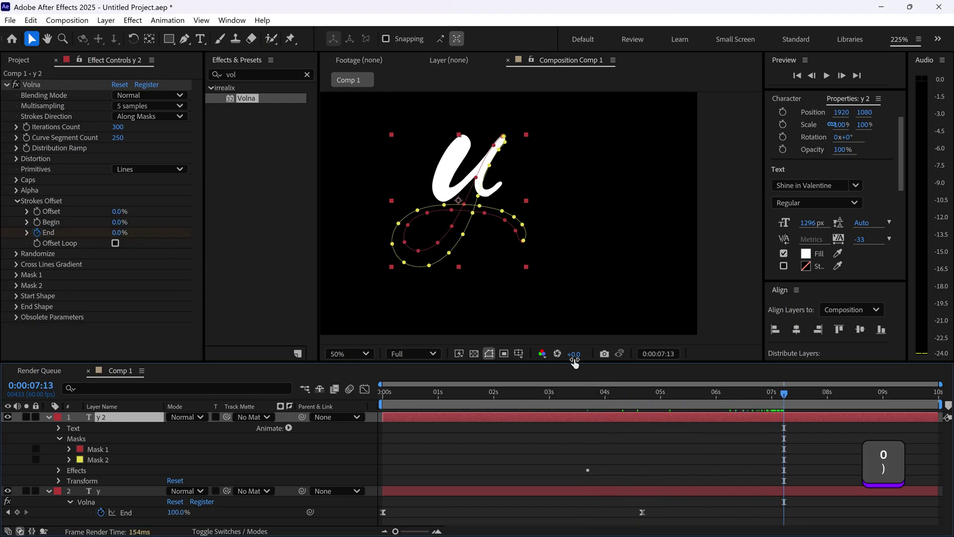
click(122, 234)
text(100)
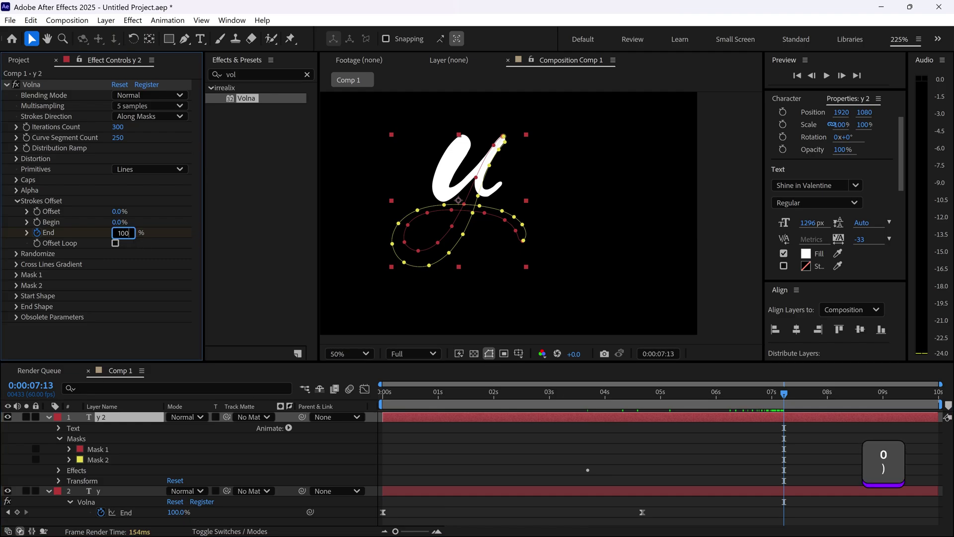
key(Return)
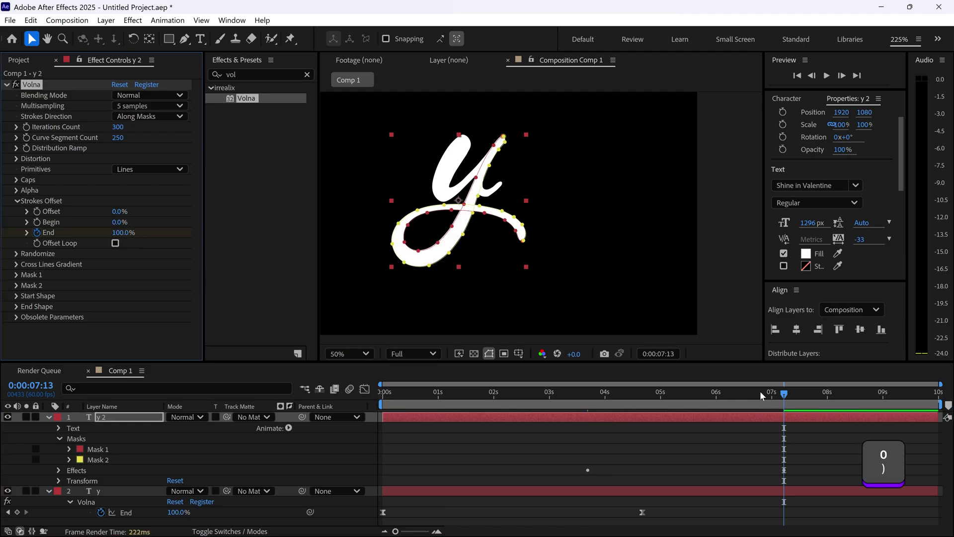
Check the draw-on, then apply Easy Ease (F9) to both End keyframes.
drag(786, 395, 613, 394)
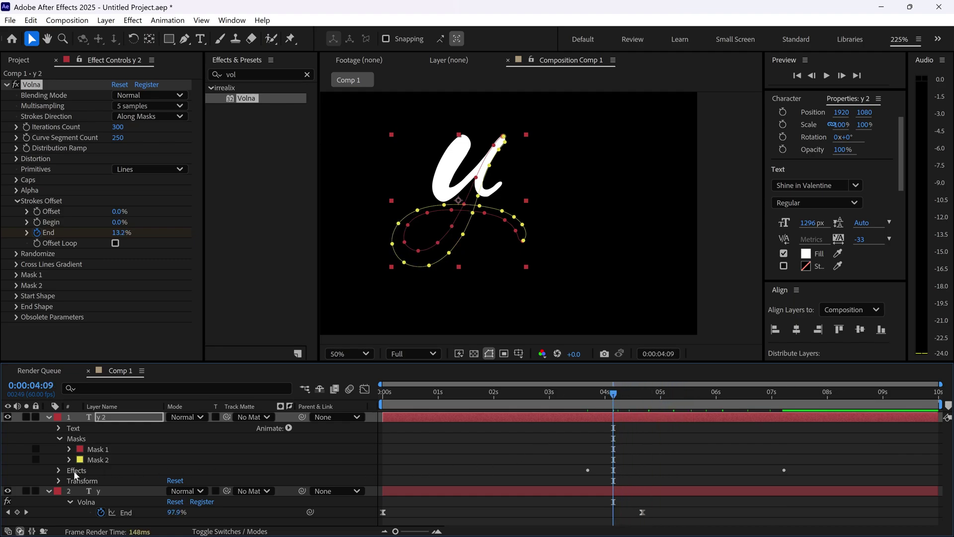
key(u)
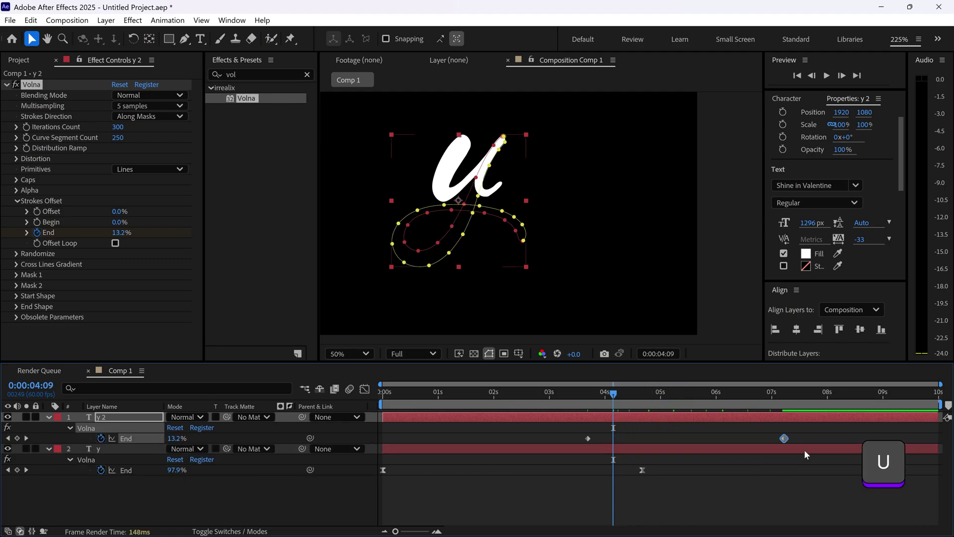
drag(833, 430, 550, 437)
key(F9)
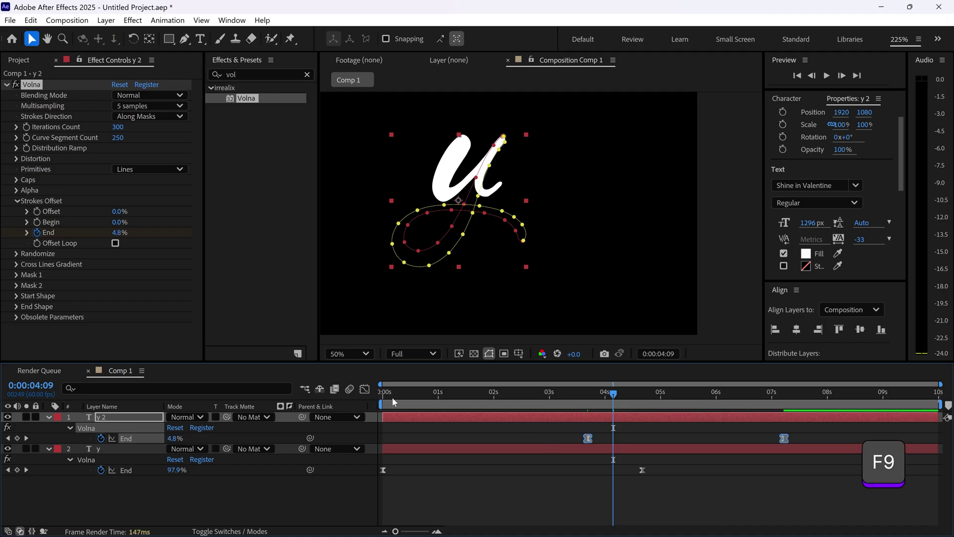
Deselect y 2's keyframes, scrub the timeline and play a preview of the stroke animation.
click(584, 454)
drag(613, 395, 457, 395)
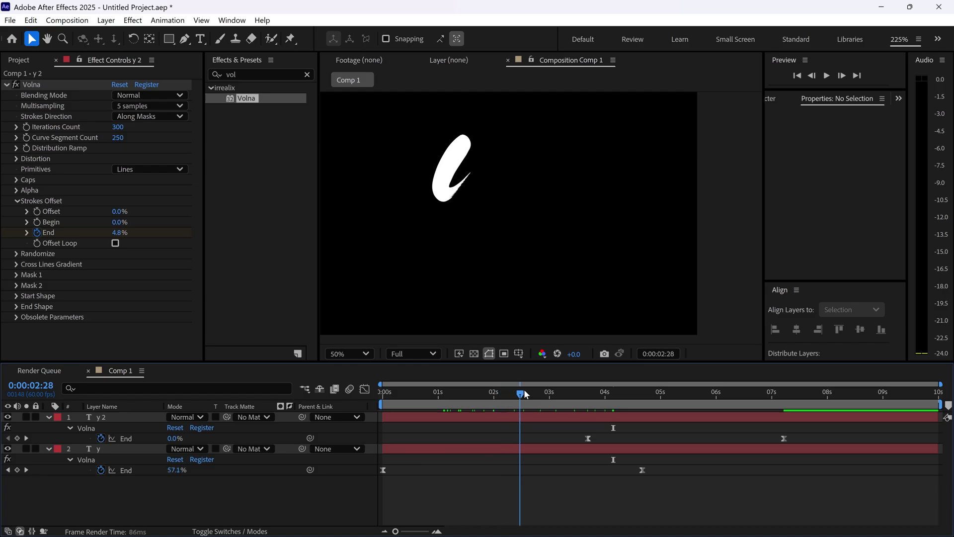
mouse_move(525, 395)
mouse_down()
mouse_move(780, 395)
mouse_move(574, 396)
mouse_up()
key(space)
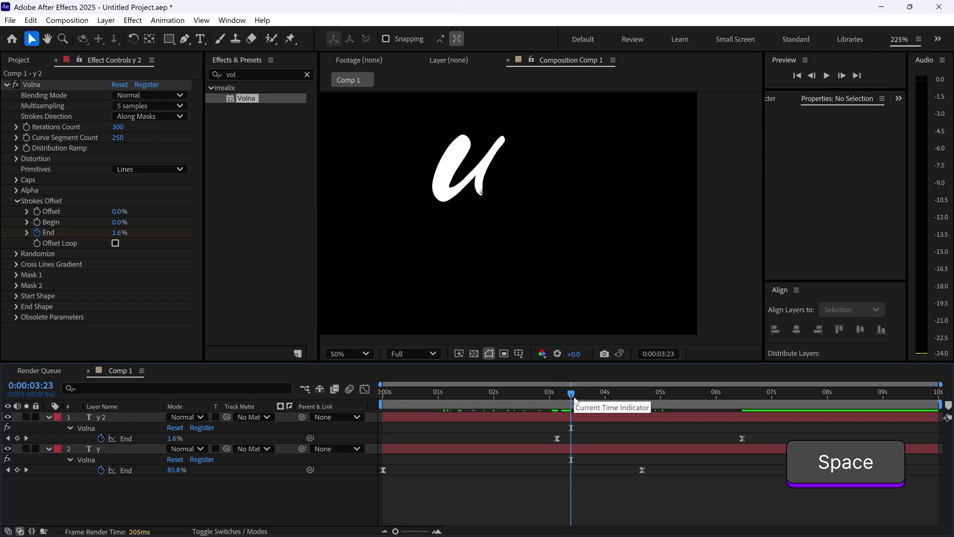